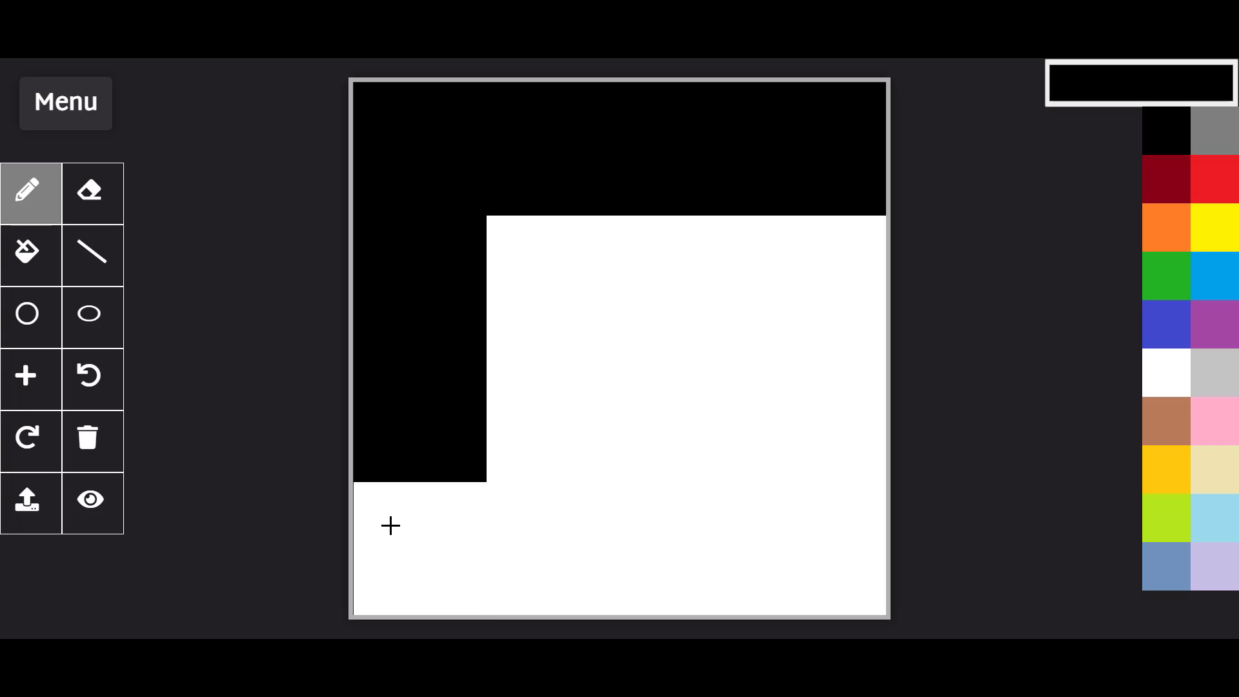
Paint the remaining lower-left cells black and create a new canvas with an 8 x 8 grid.
click(389, 525)
click(56, 114)
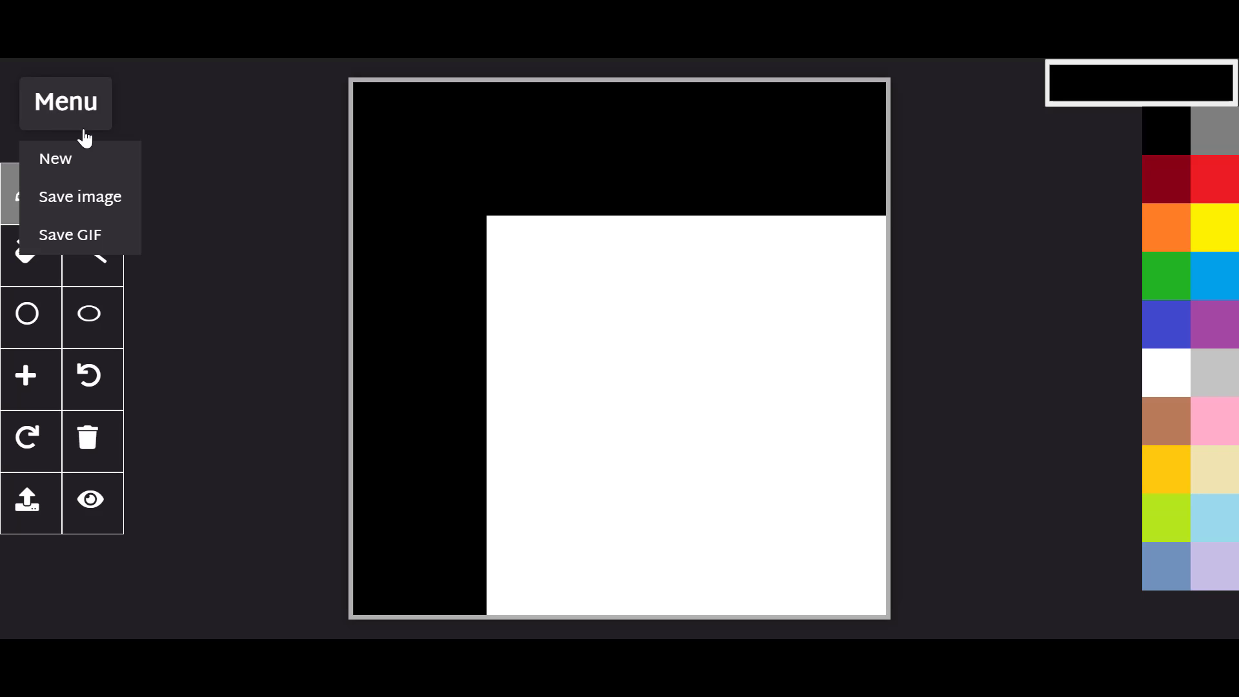
click(84, 169)
drag(548, 352, 573, 353)
click(680, 357)
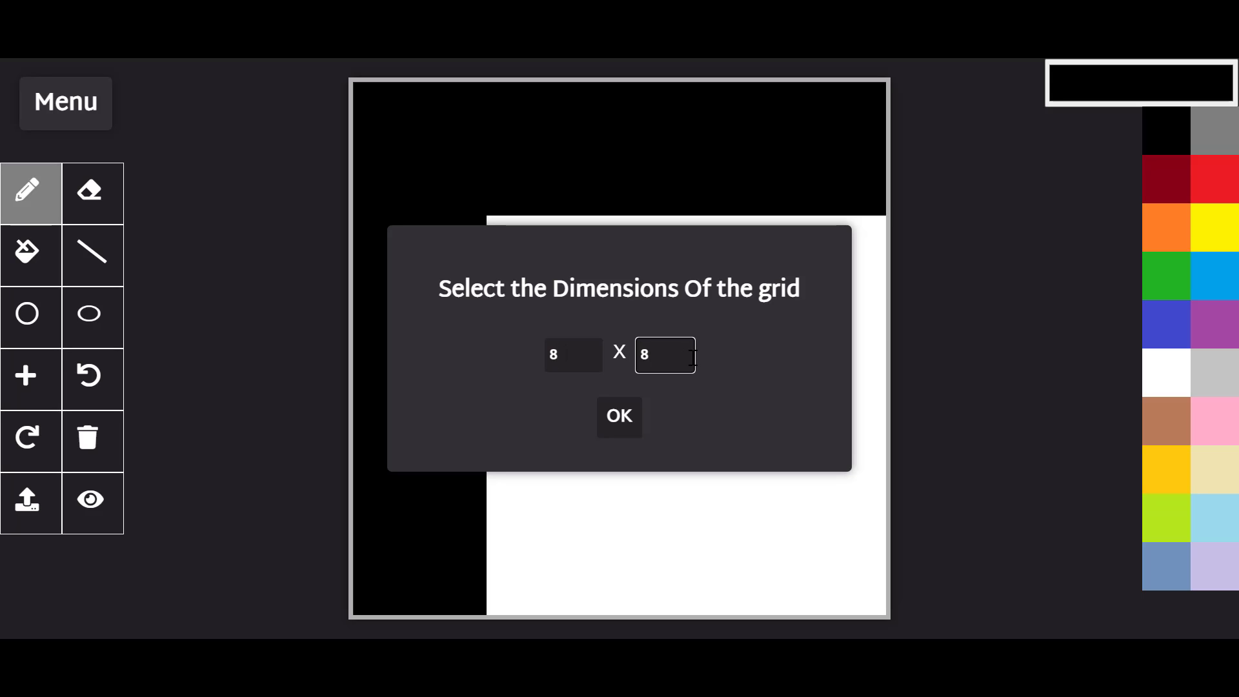
click(621, 416)
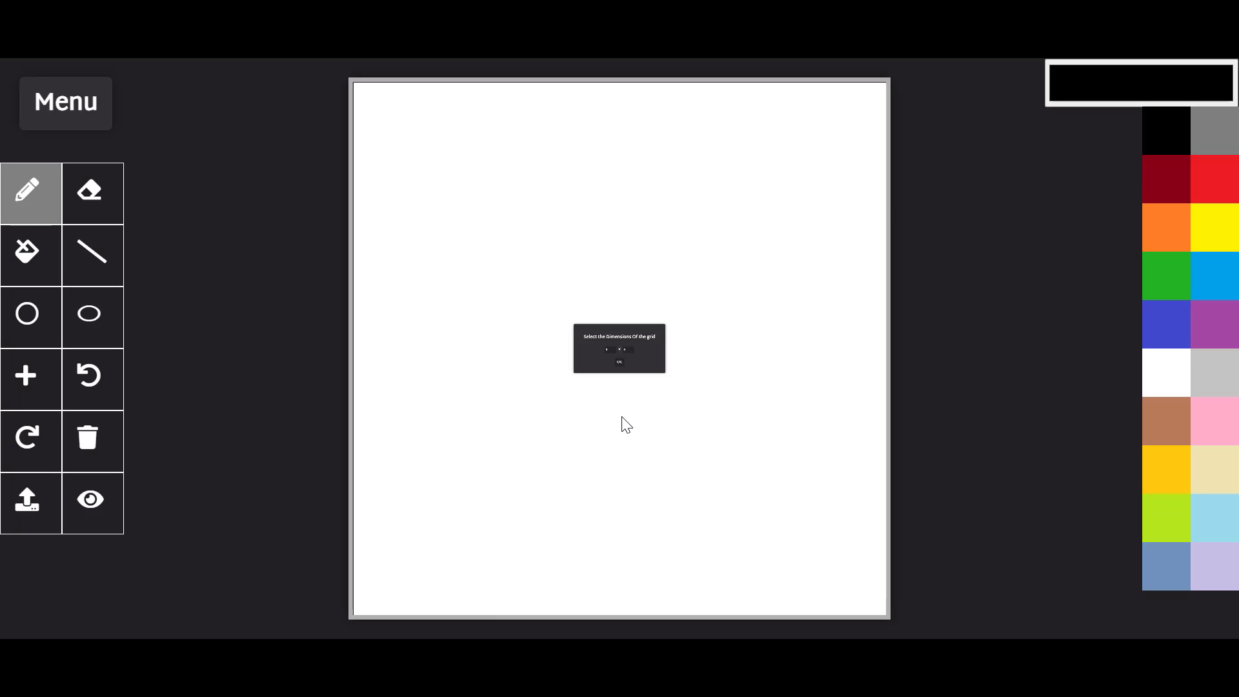
Draw a black smiley with two single-cell eyes and a wide mouth, erasing the excess cells inside the mouth.
click(526, 225)
click(718, 247)
mouse_move(440, 407)
mouse_down()
mouse_move(453, 448)
mouse_move(508, 483)
mouse_move(586, 449)
mouse_move(673, 478)
mouse_move(725, 476)
mouse_move(719, 449)
mouse_move(786, 448)
mouse_move(759, 424)
mouse_move(760, 403)
mouse_move(784, 516)
mouse_up()
click(89, 191)
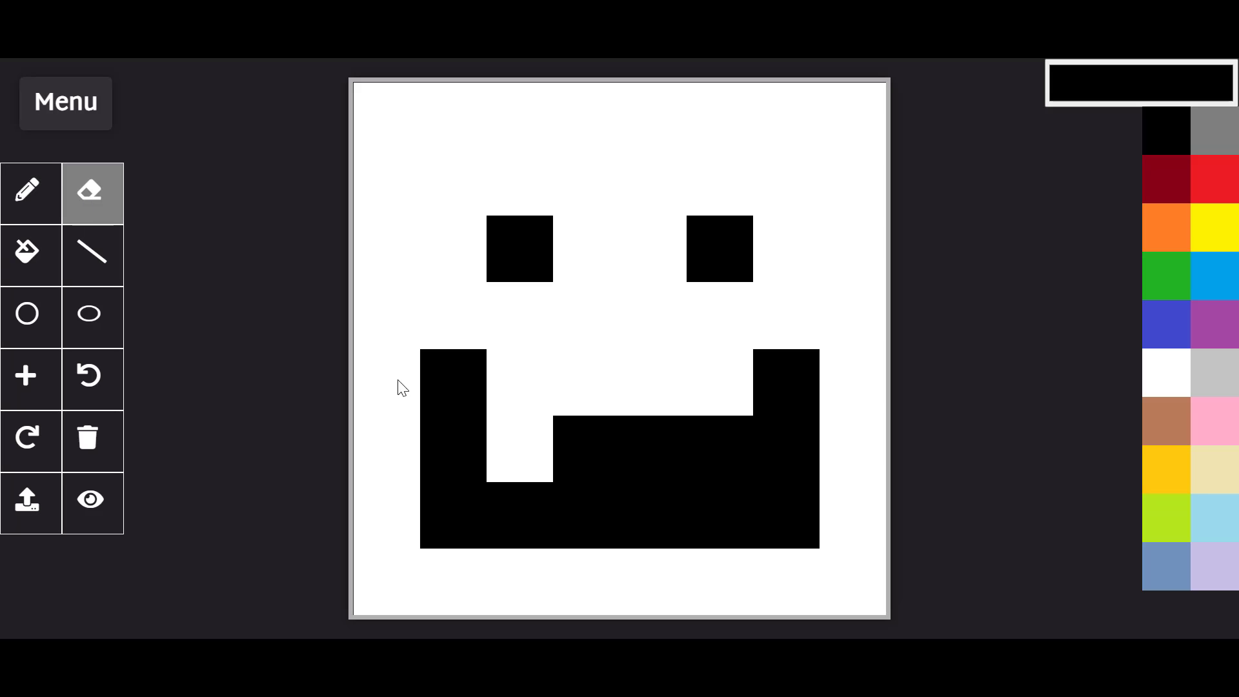
drag(584, 449, 703, 445)
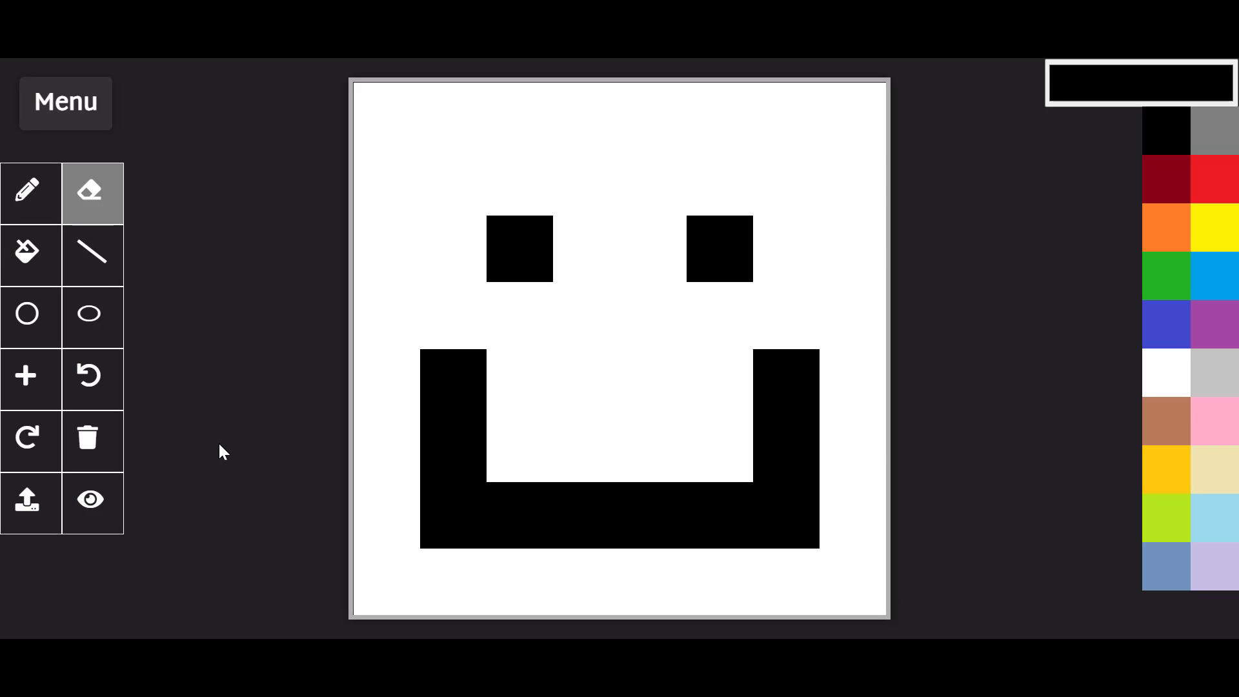
Clear the drawing and create a new canvas with a 16 x 16 grid.
click(89, 437)
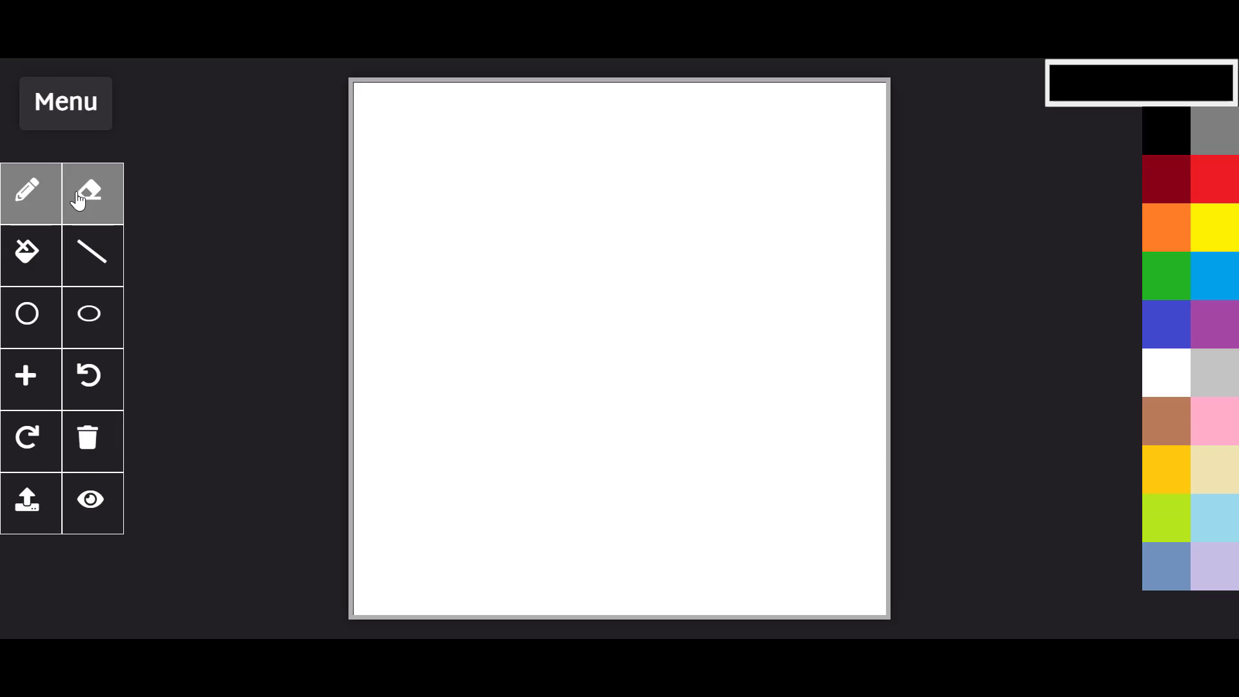
click(61, 121)
click(90, 166)
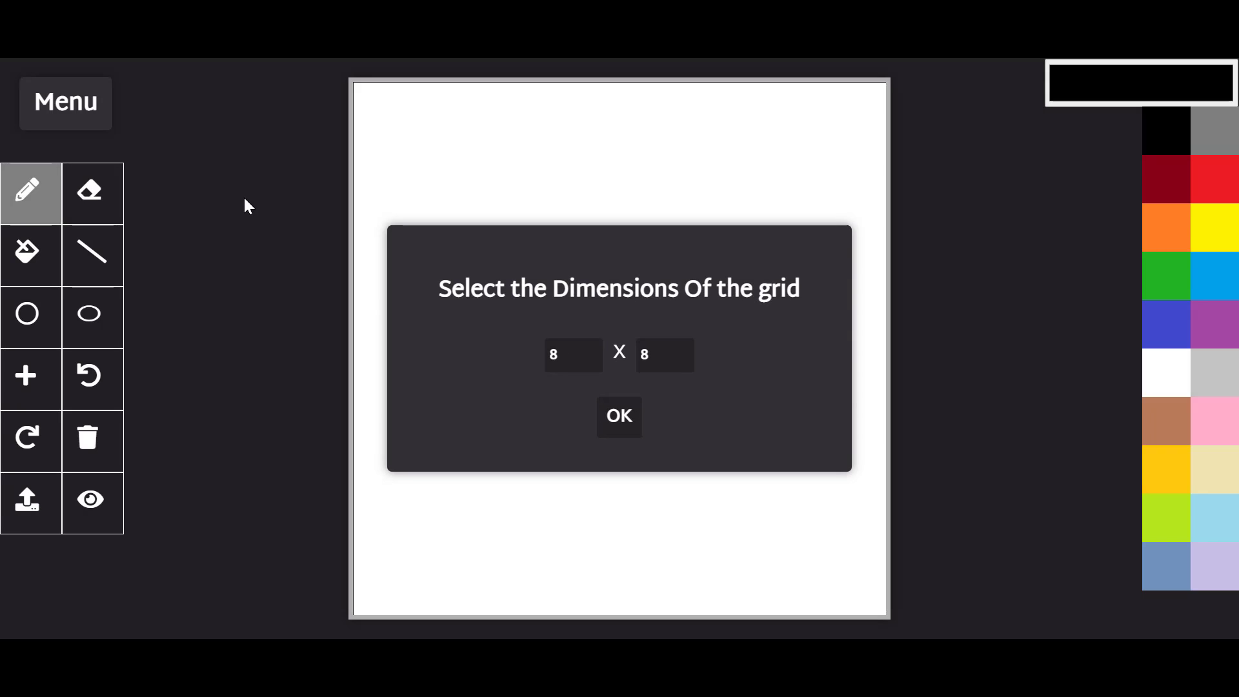
click(568, 356)
double_click(671, 367)
text(16)
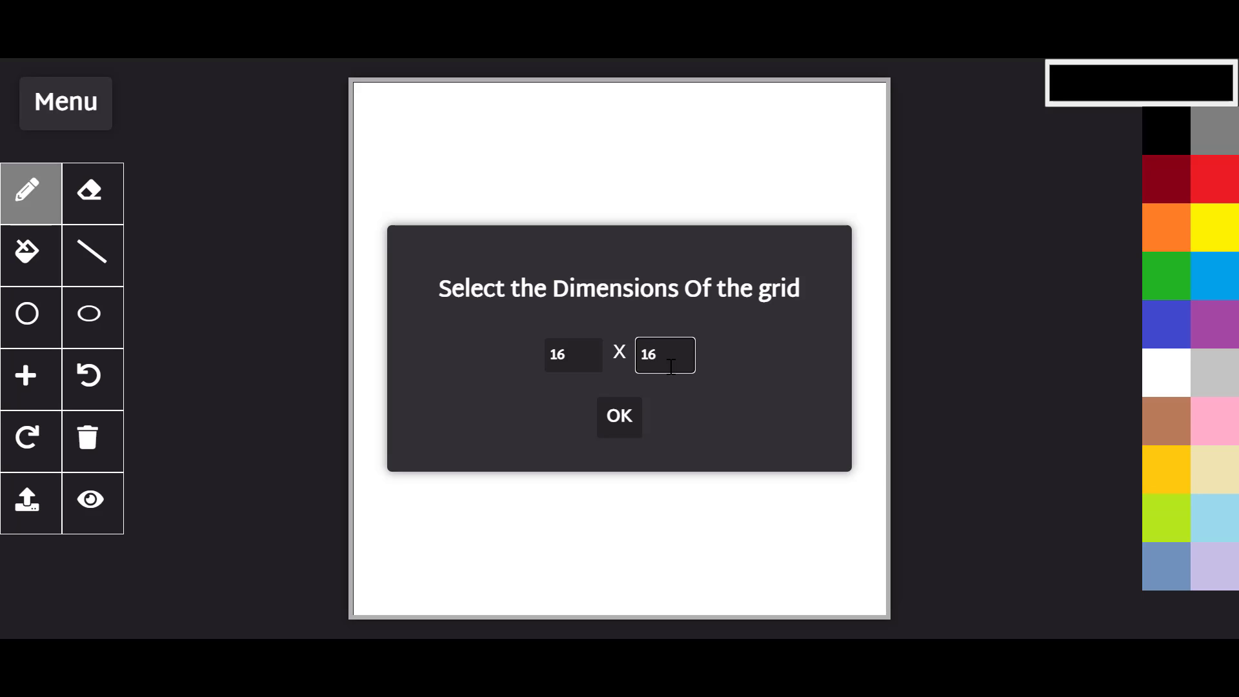
click(631, 412)
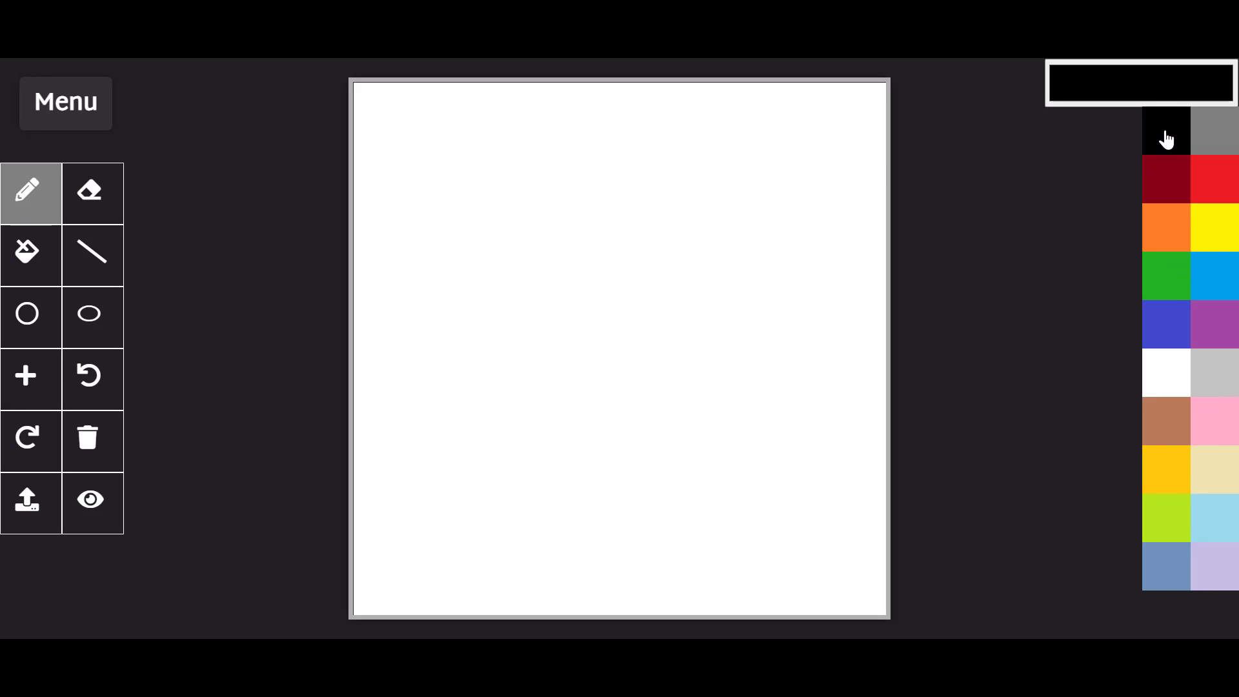
Sample the palette's bright blue (#00A2E8) with the eyedropper as the drawing colour, with the colour value shown as HEX.
click(1137, 84)
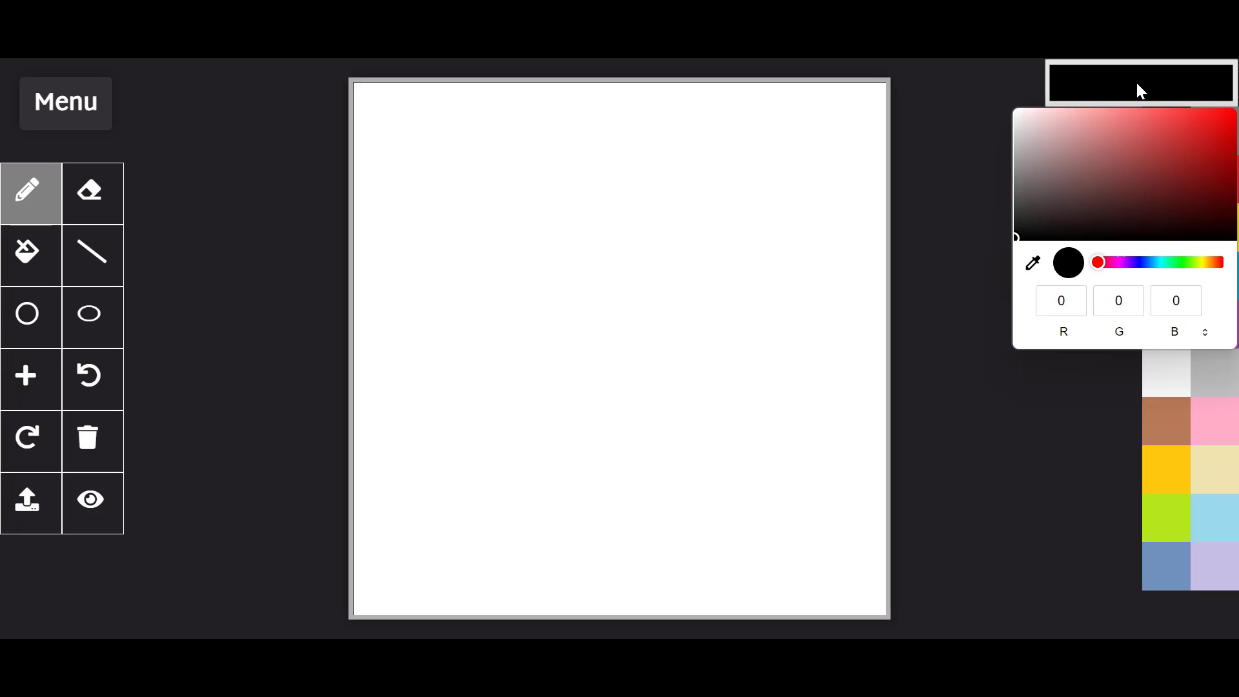
drag(1101, 264, 1207, 264)
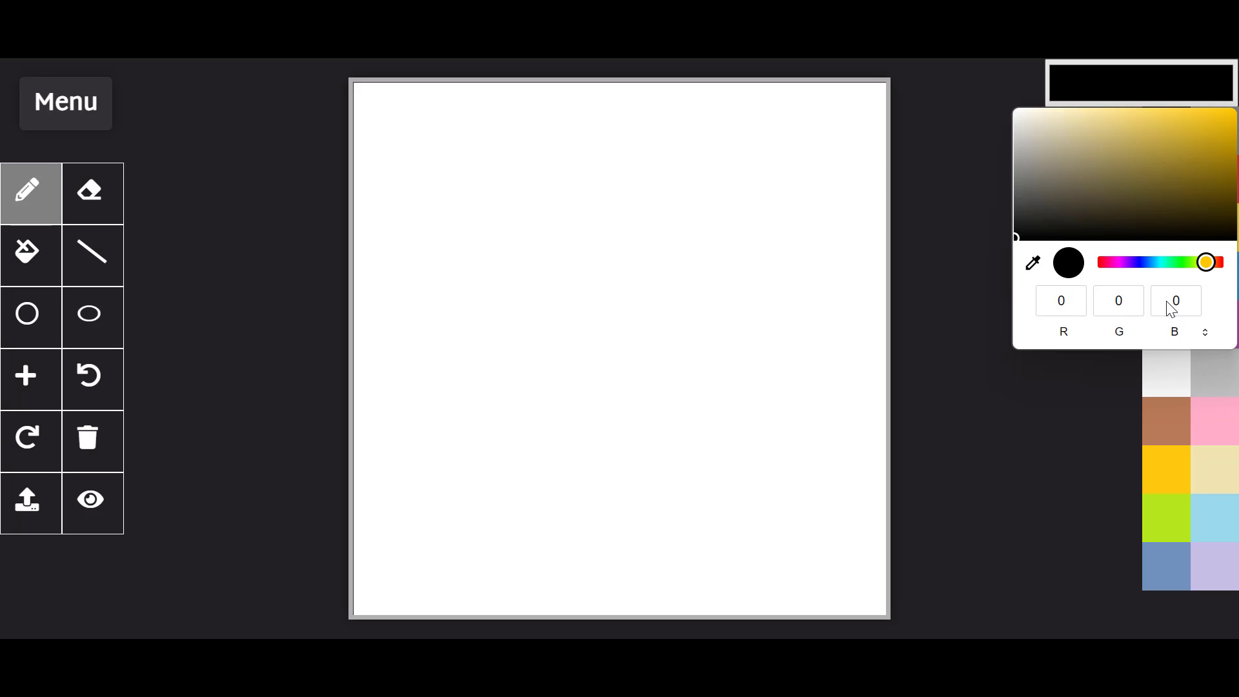
click(1205, 333)
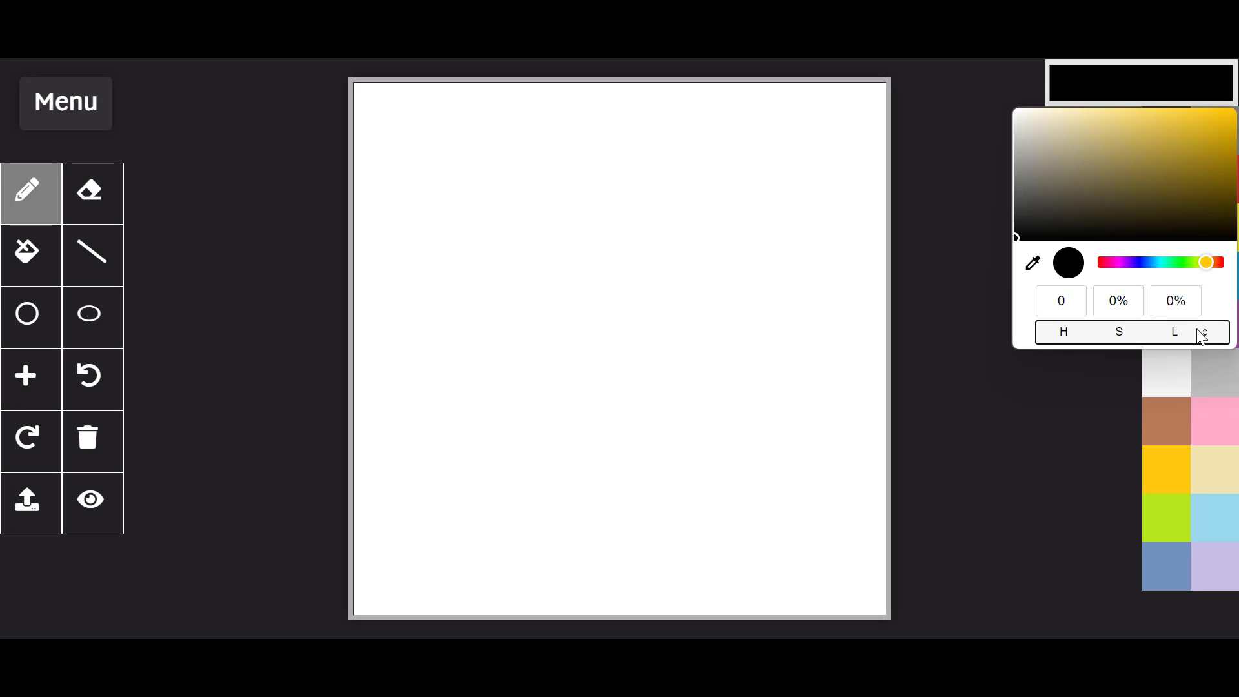
click(1204, 335)
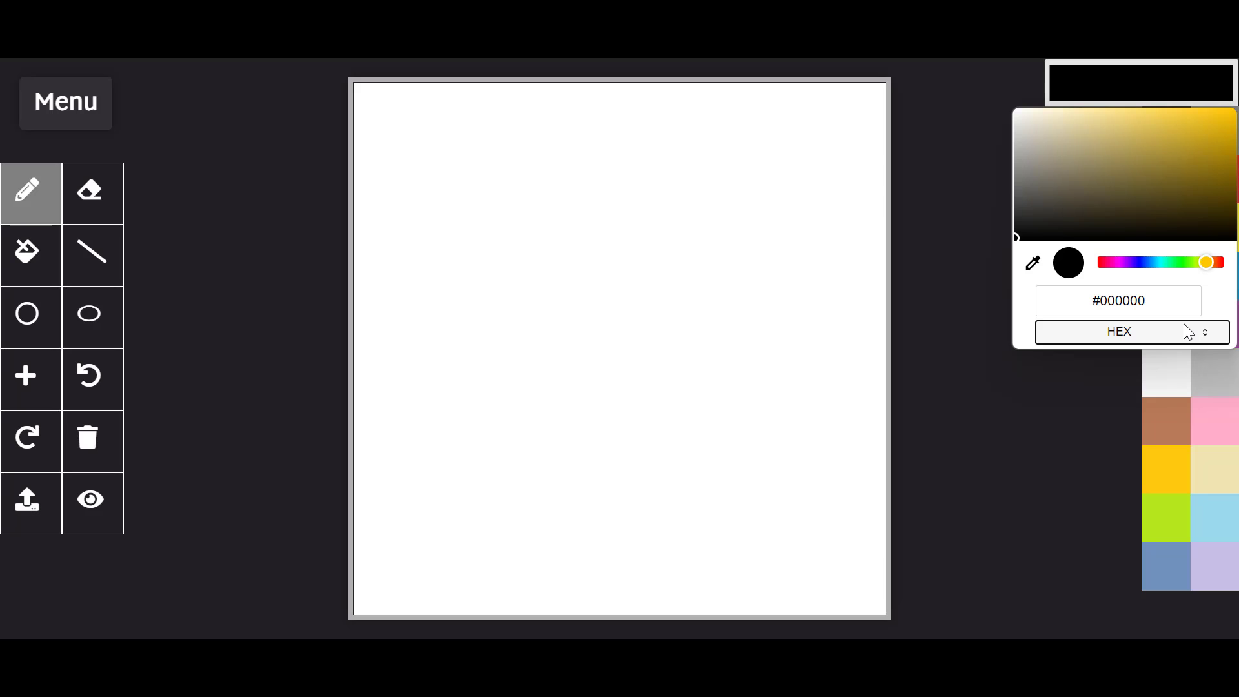
click(1033, 263)
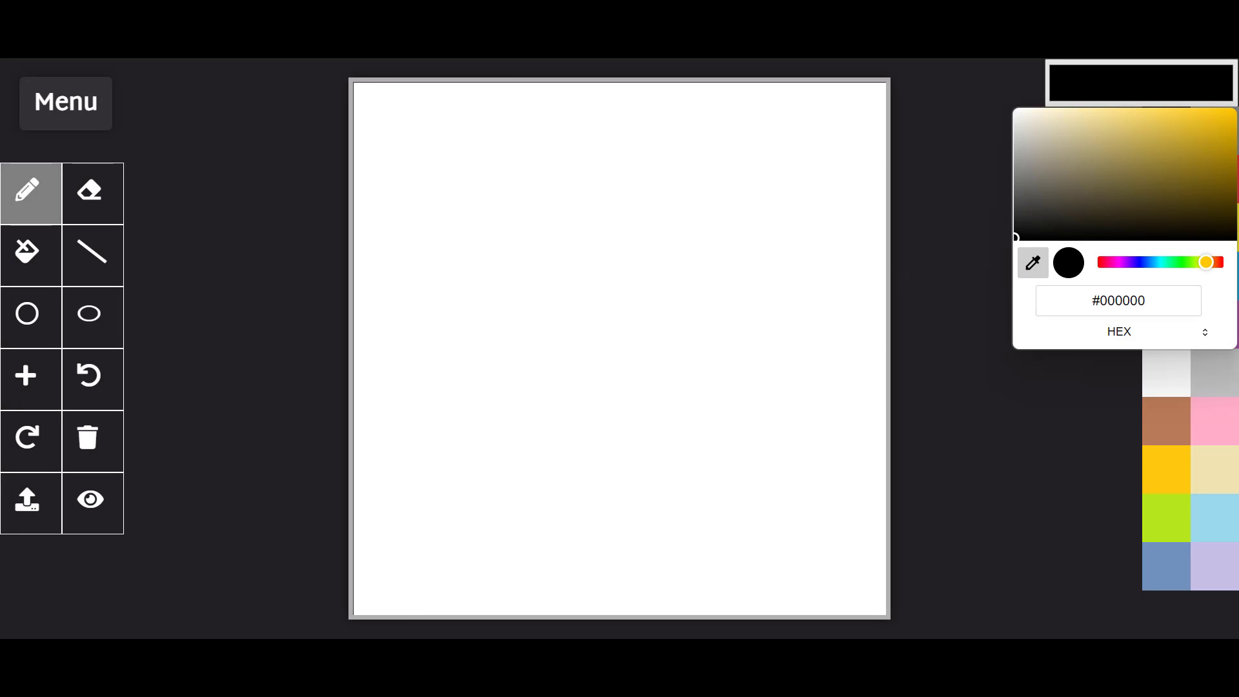
click(594, 105)
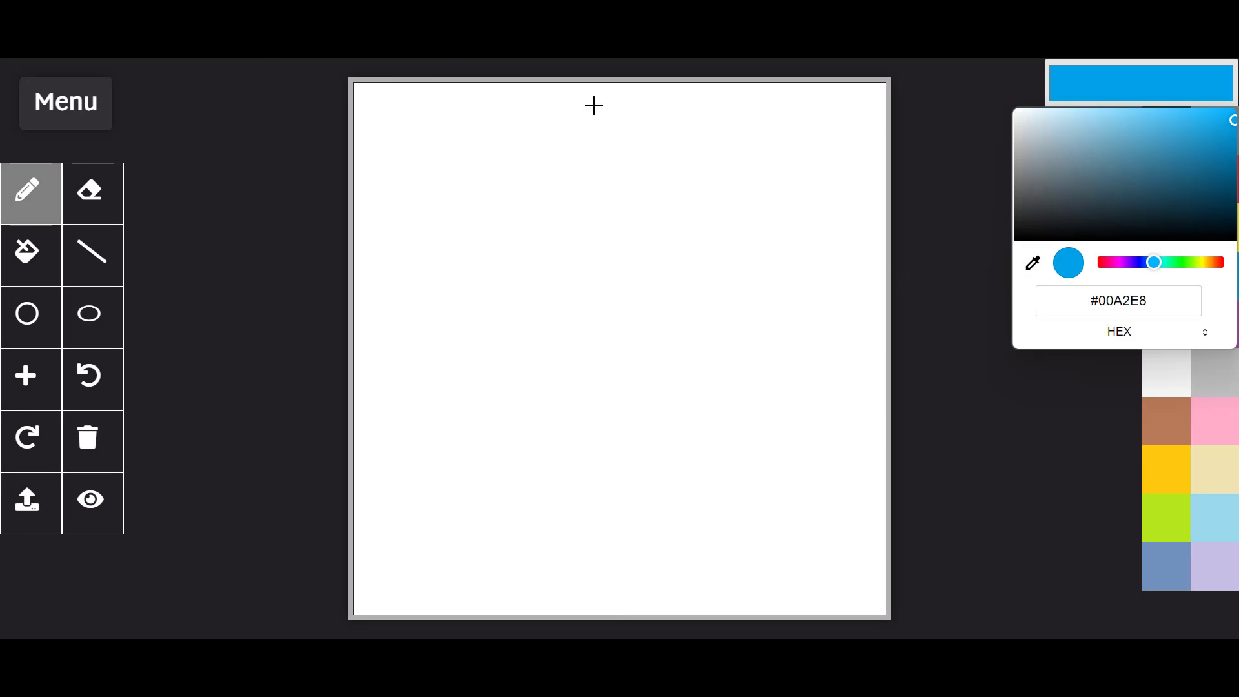
click(980, 195)
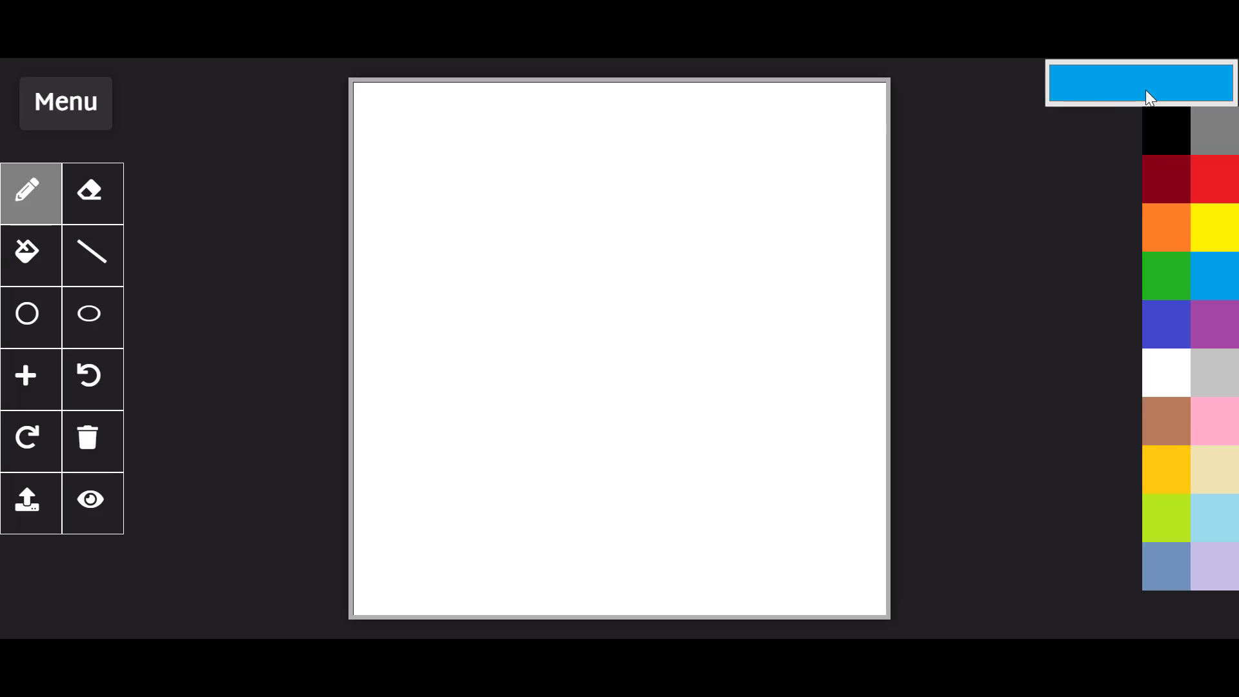
Paint ten scattered single blue pixels across the upper half of the canvas with the pencil.
click(405, 126)
click(600, 161)
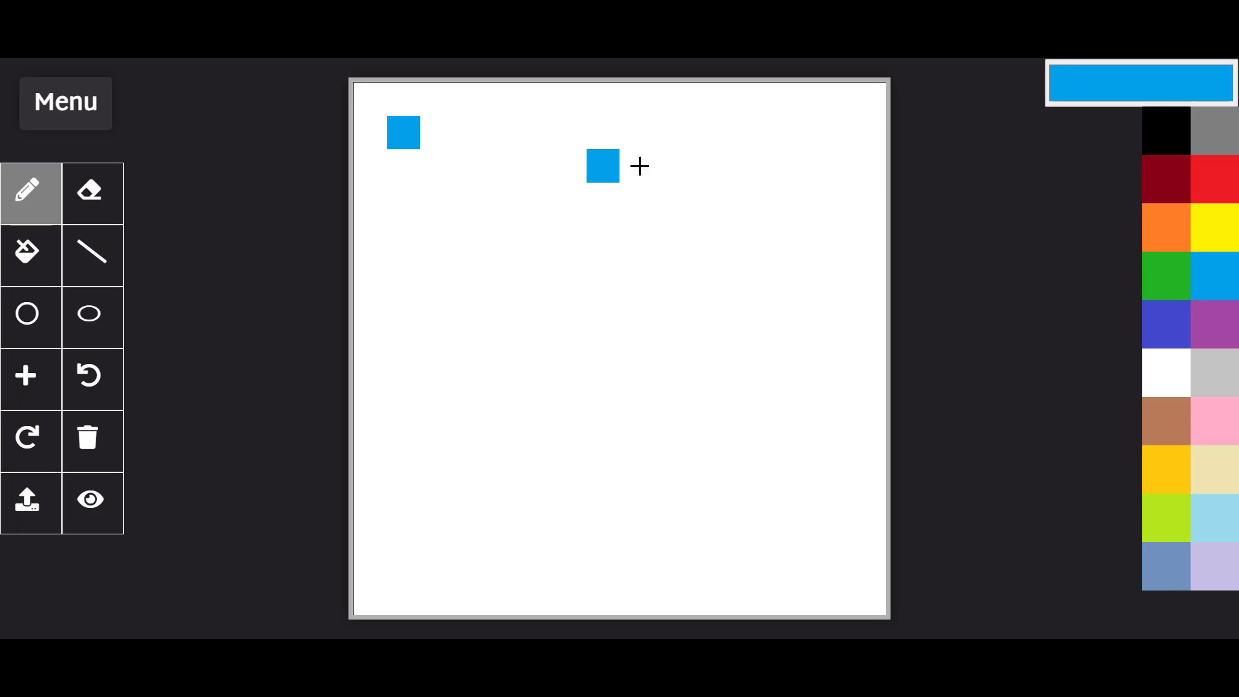
click(754, 237)
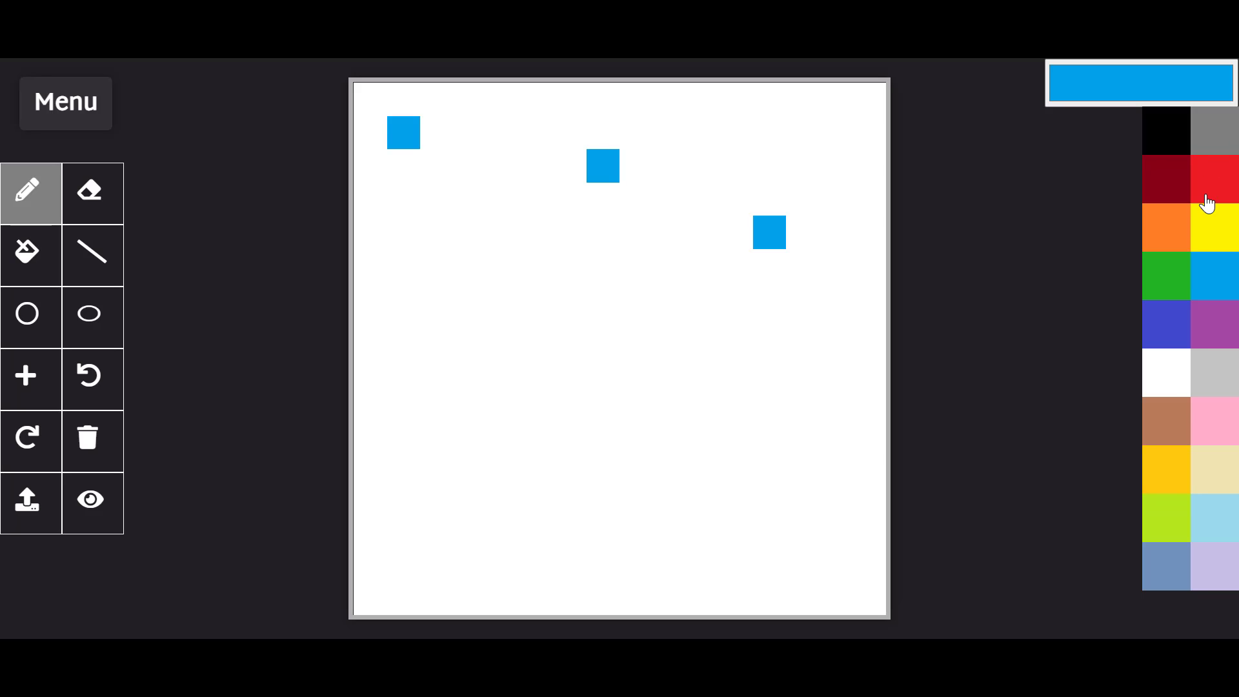
click(1136, 86)
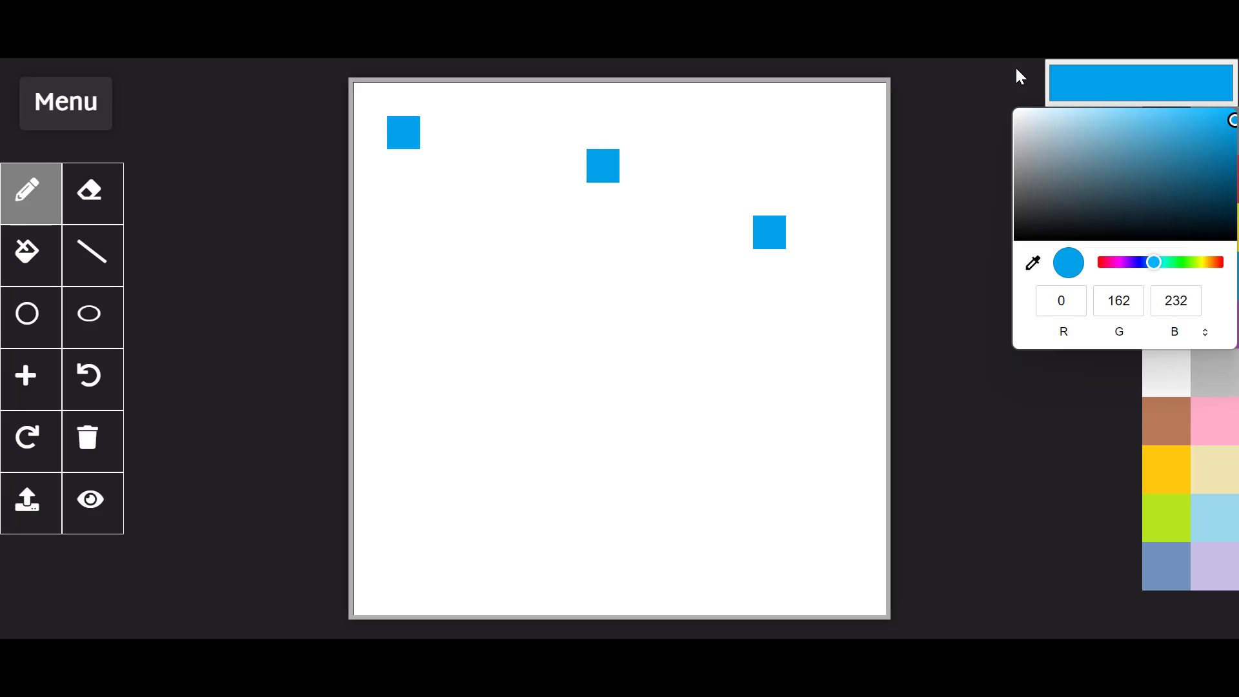
click(936, 176)
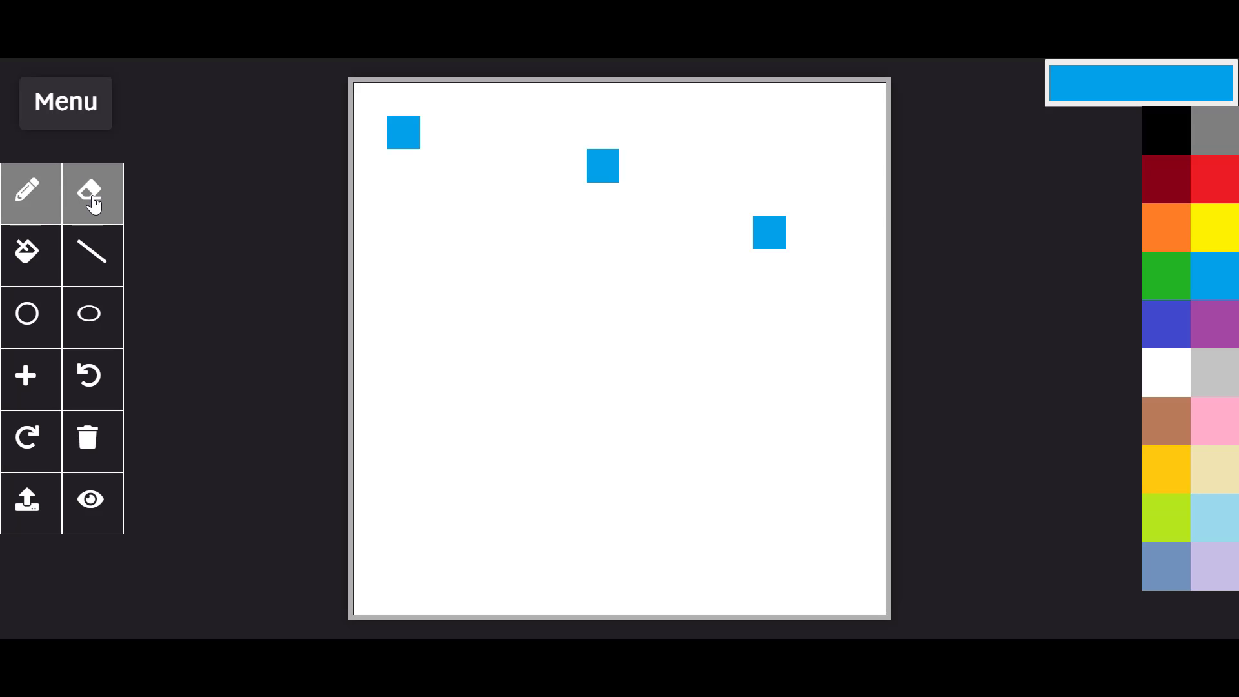
click(394, 235)
click(532, 265)
click(571, 326)
click(629, 268)
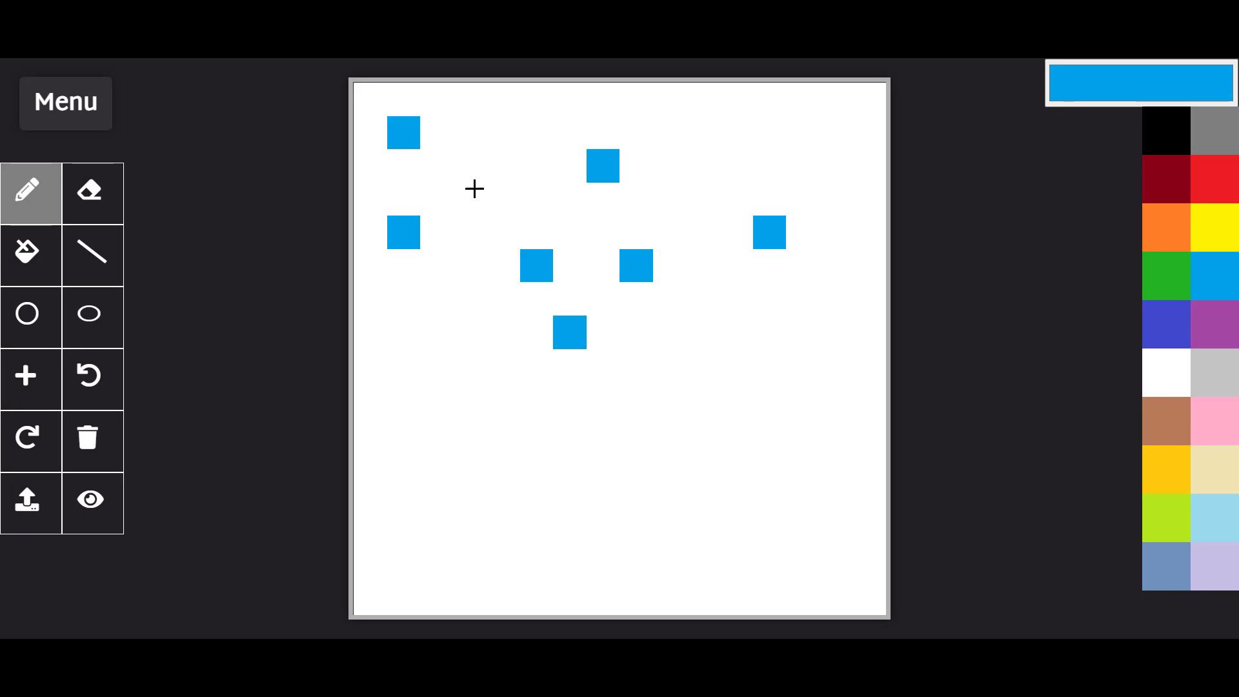
click(474, 190)
click(499, 296)
click(424, 340)
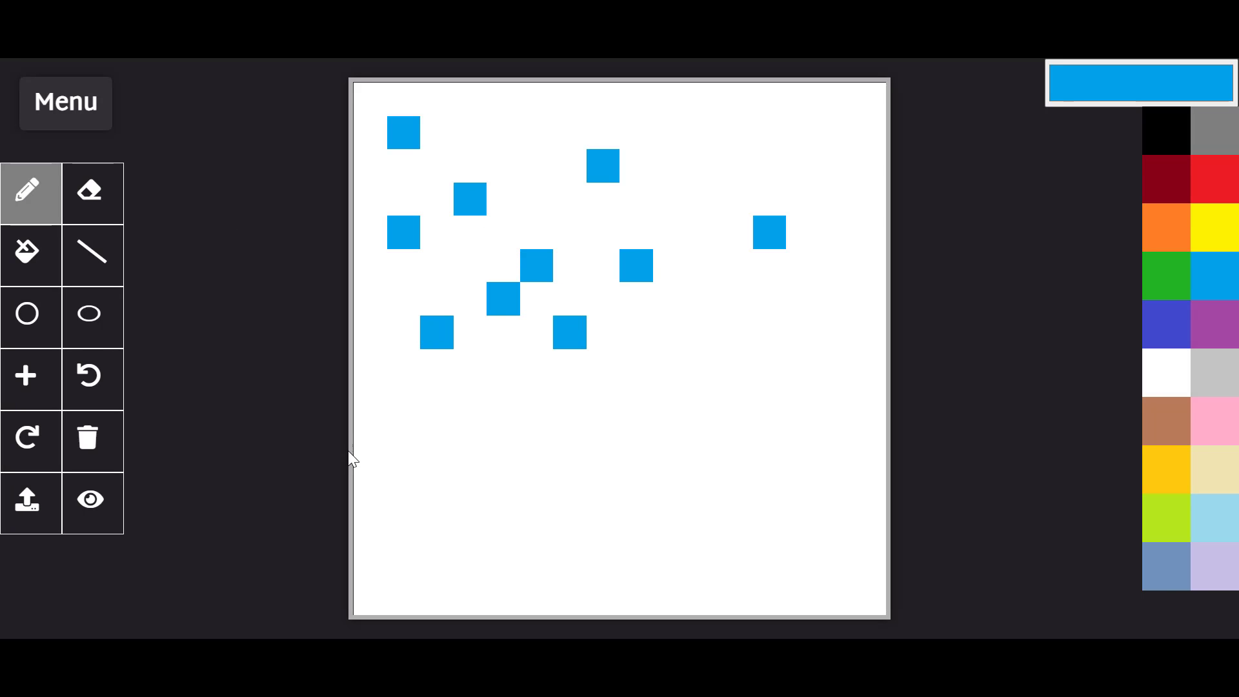
Scribble a winding blue shape across the canvas and paint orange over its upper rows and middle.
mouse_move(393, 501)
mouse_down()
mouse_move(718, 520)
mouse_move(783, 462)
mouse_move(767, 399)
mouse_move(726, 382)
mouse_move(654, 407)
mouse_move(504, 427)
mouse_move(478, 396)
mouse_move(666, 339)
mouse_move(708, 290)
mouse_move(731, 168)
mouse_move(654, 150)
mouse_move(572, 256)
mouse_move(544, 250)
mouse_up()
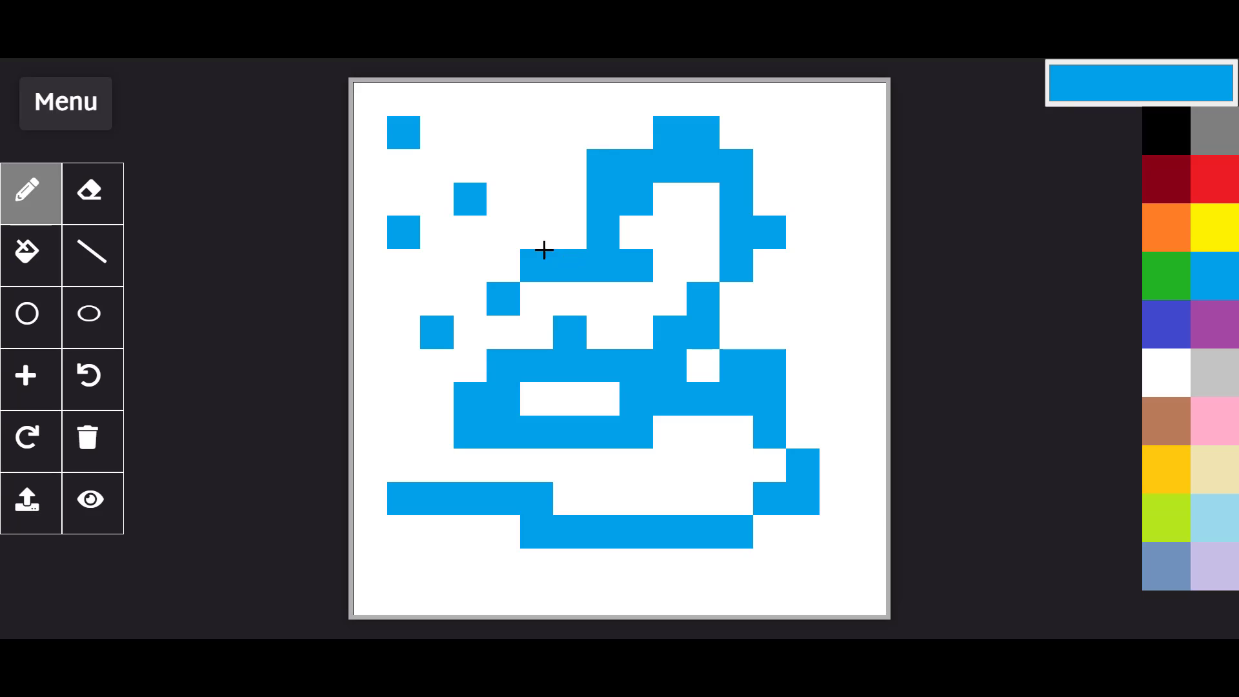
click(1169, 235)
mouse_move(460, 120)
mouse_down()
mouse_move(483, 239)
mouse_move(601, 203)
mouse_move(641, 319)
mouse_move(746, 317)
mouse_move(778, 221)
mouse_move(762, 158)
mouse_move(729, 173)
mouse_move(592, 306)
mouse_move(529, 312)
mouse_move(493, 350)
mouse_move(519, 405)
mouse_move(586, 443)
mouse_move(662, 390)
mouse_move(711, 425)
mouse_move(785, 436)
mouse_move(809, 359)
mouse_move(663, 374)
mouse_move(542, 271)
mouse_move(536, 197)
mouse_move(562, 150)
mouse_up()
mouse_move(367, 91)
mouse_down()
mouse_move(864, 96)
mouse_move(838, 130)
mouse_move(377, 128)
mouse_move(376, 171)
mouse_move(396, 177)
mouse_move(595, 151)
mouse_move(864, 161)
mouse_move(861, 187)
mouse_move(791, 210)
mouse_up()
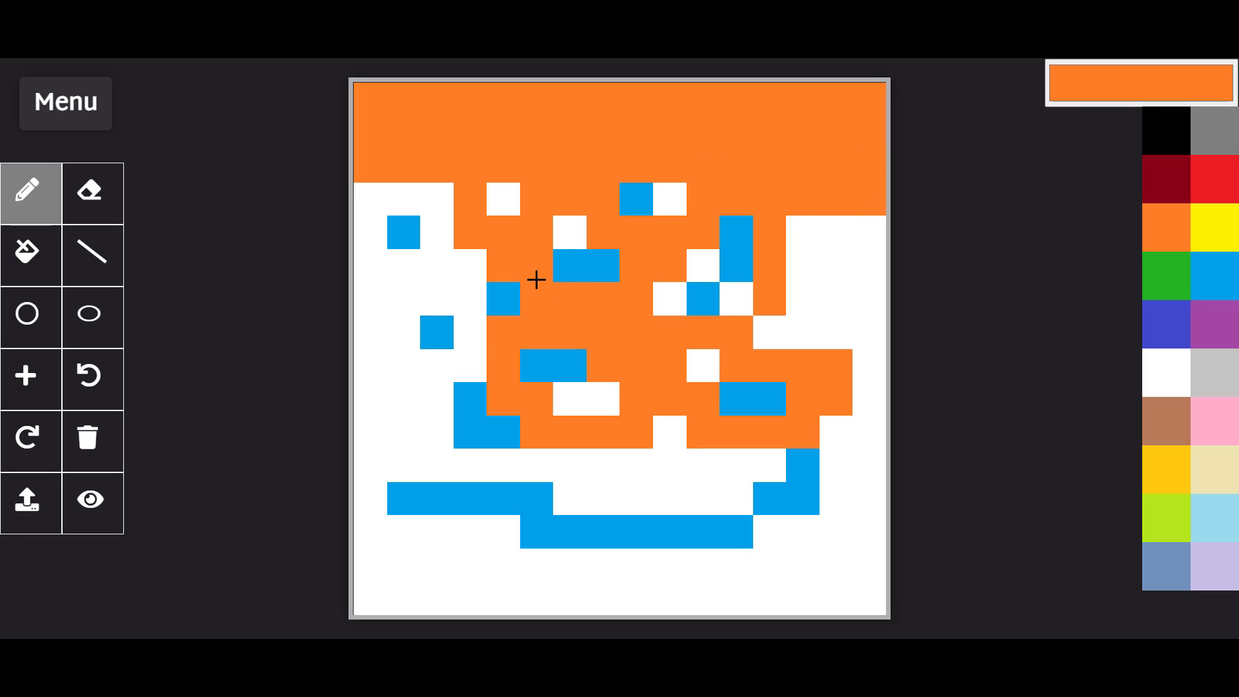
Erase single cells and larger freehand patches from the orange and blue painting, leaving scattered fragments.
click(87, 202)
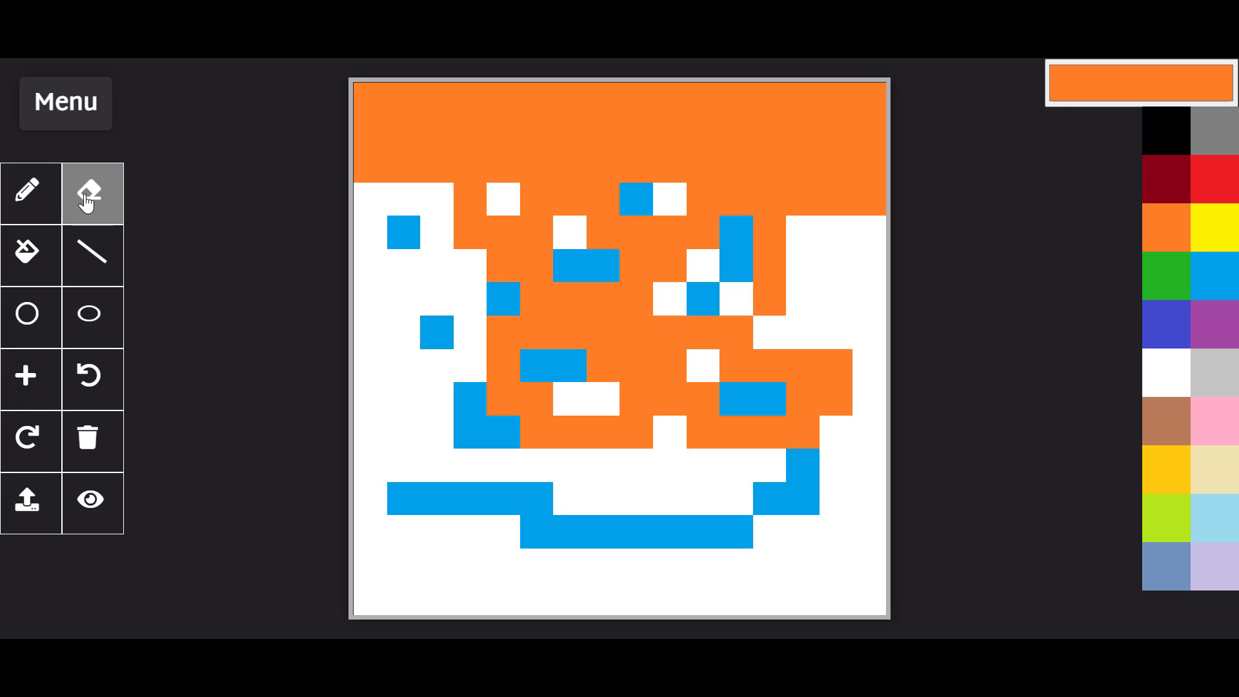
click(376, 161)
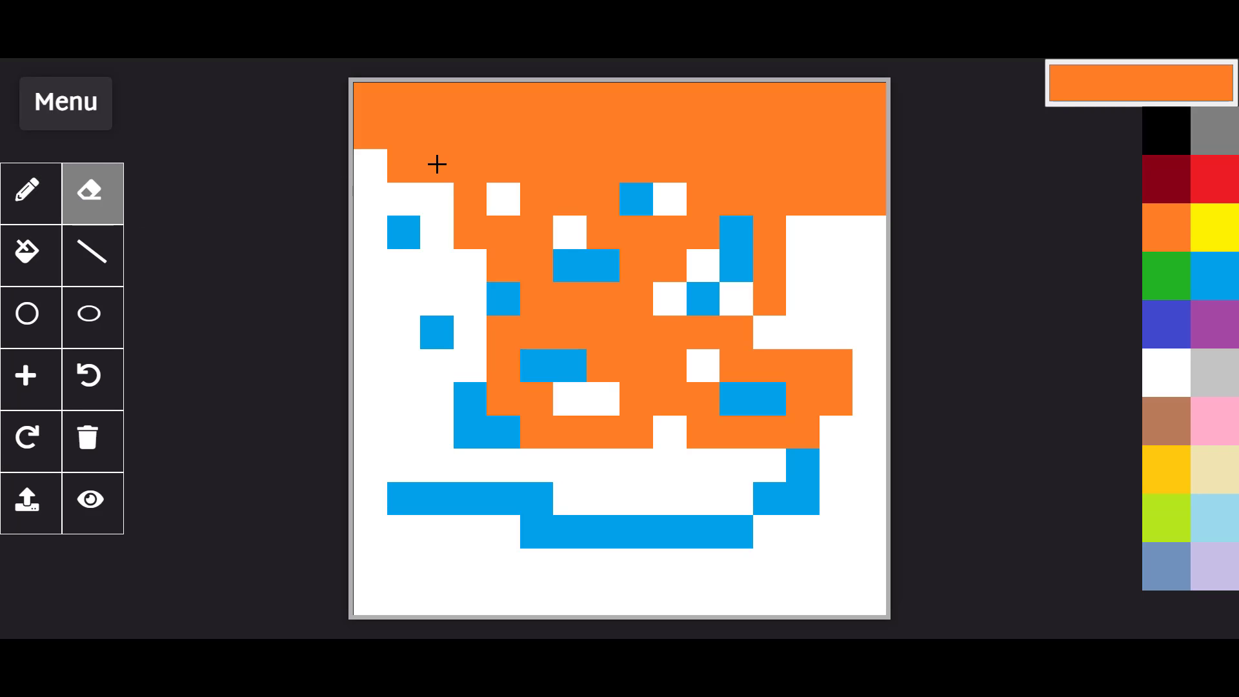
click(435, 164)
click(555, 153)
click(725, 171)
click(694, 134)
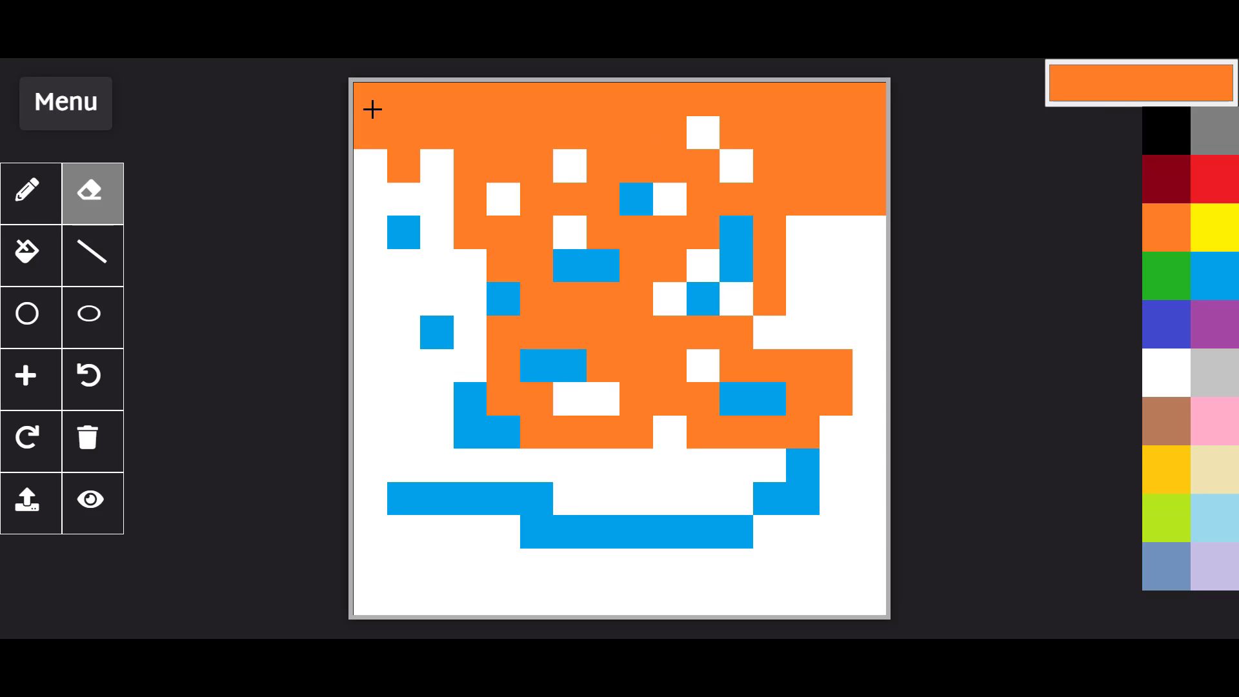
mouse_move(384, 101)
mouse_down()
mouse_move(834, 115)
mouse_move(823, 181)
mouse_move(582, 167)
mouse_move(584, 277)
mouse_move(546, 166)
mouse_move(597, 304)
mouse_move(688, 193)
mouse_move(674, 400)
mouse_move(522, 190)
mouse_move(640, 469)
mouse_move(475, 132)
mouse_move(714, 350)
mouse_move(836, 302)
mouse_move(525, 315)
mouse_move(555, 224)
mouse_move(810, 192)
mouse_move(526, 295)
mouse_move(583, 176)
mouse_move(692, 275)
mouse_move(658, 191)
mouse_move(585, 164)
mouse_move(714, 172)
mouse_up()
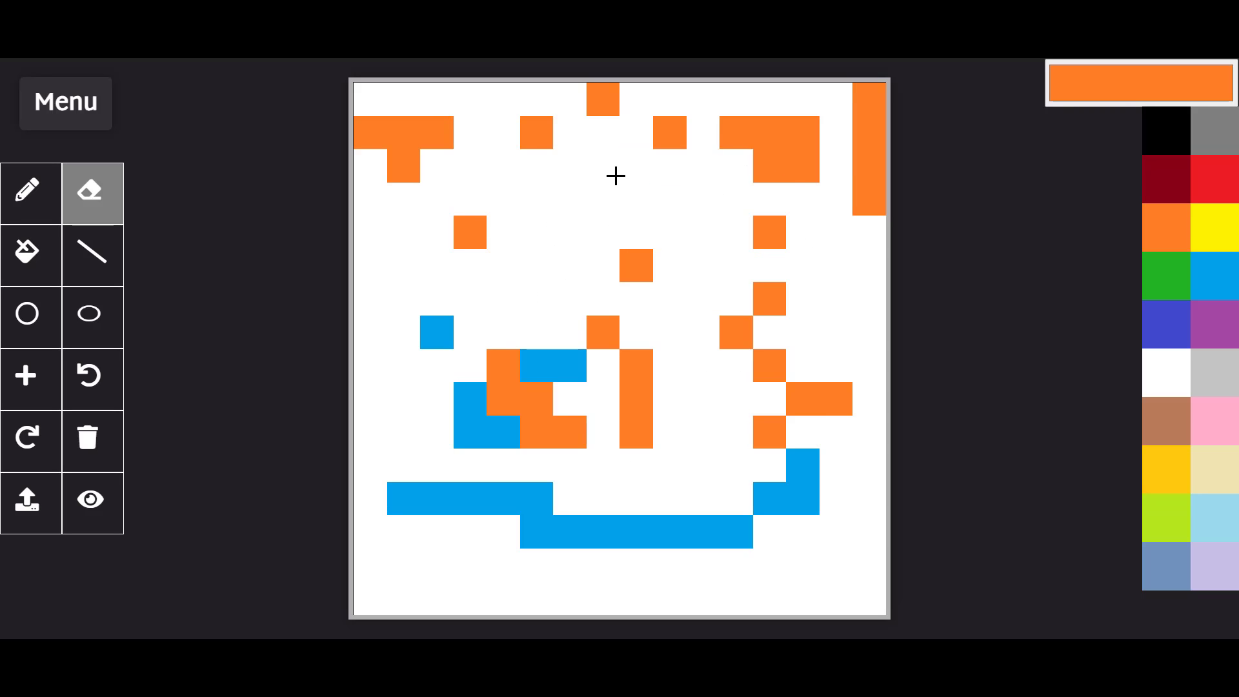
Bucket-fill the white background and the orange block near the canvas's upper-right corner with bright blue.
click(32, 257)
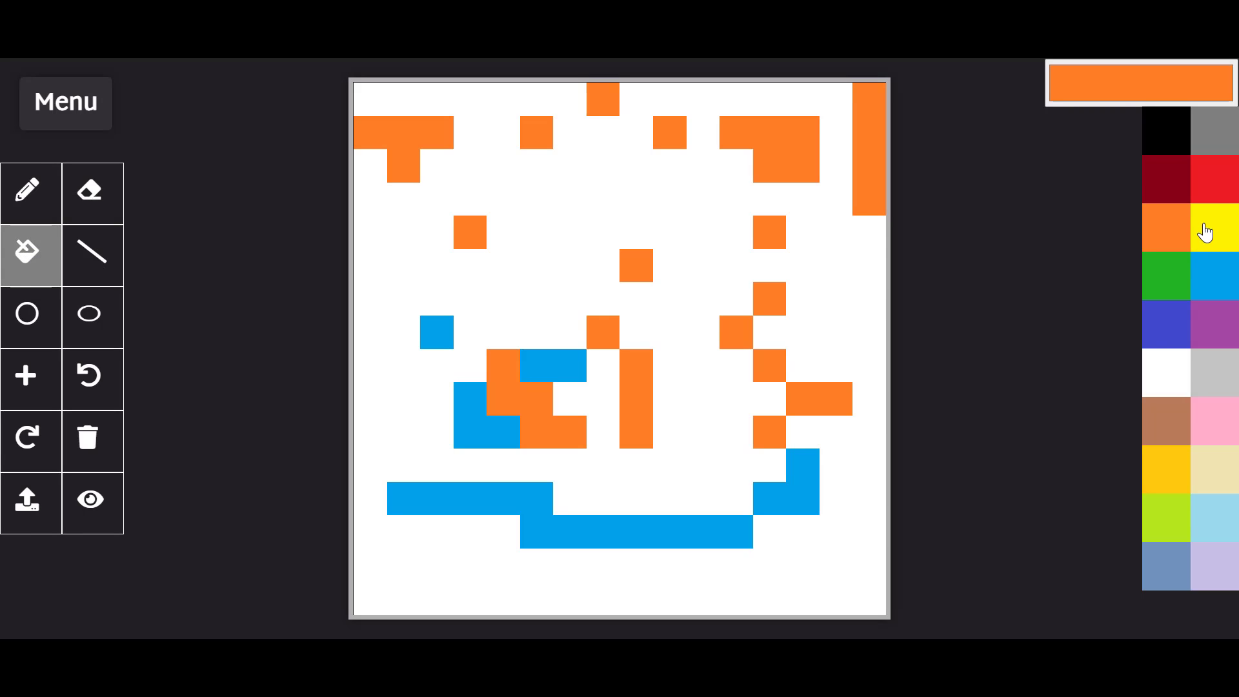
click(1226, 279)
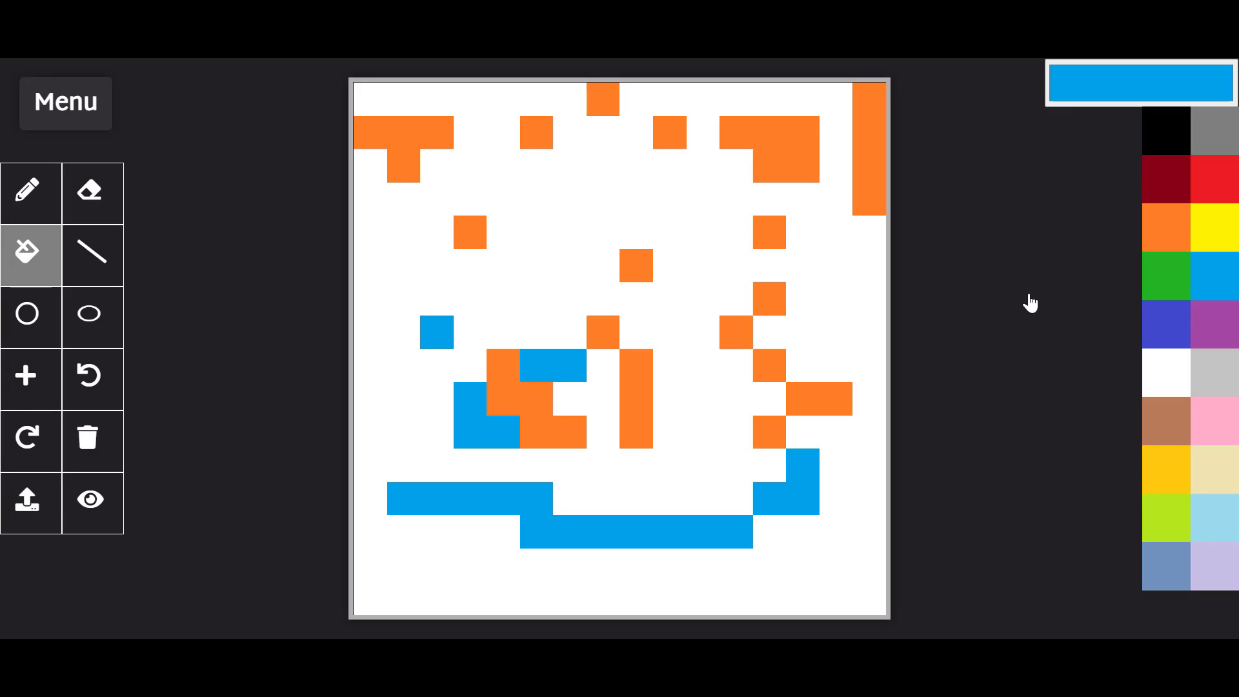
click(706, 210)
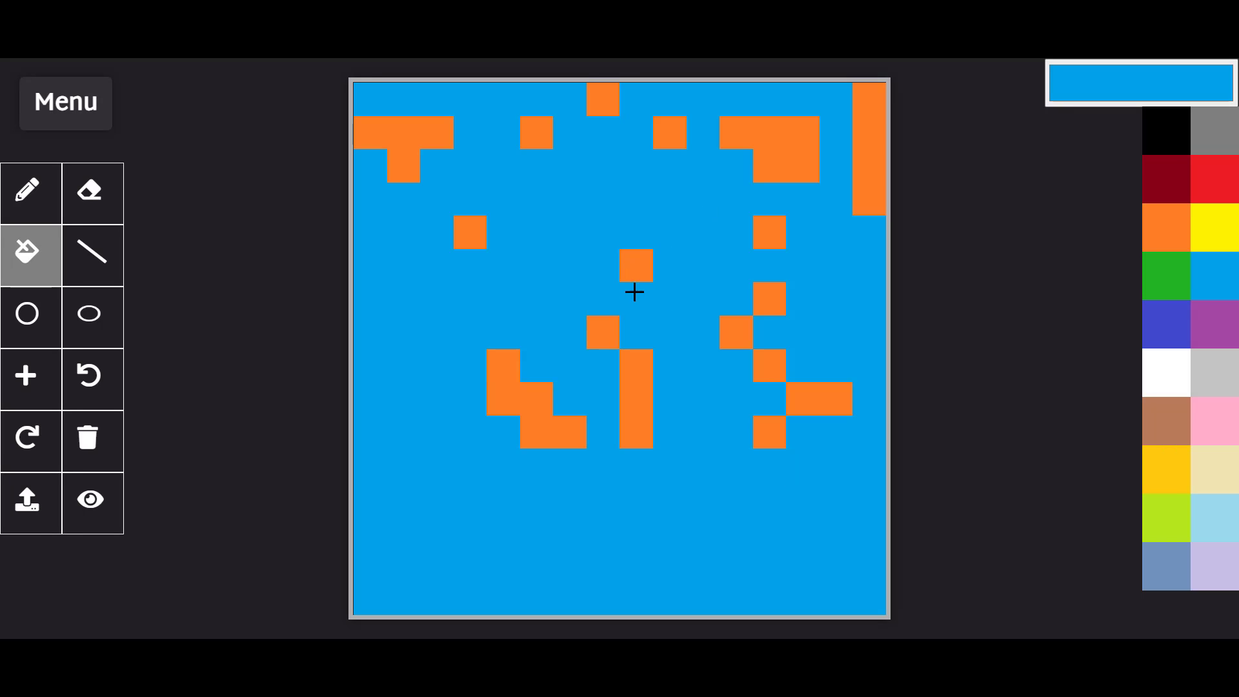
click(797, 142)
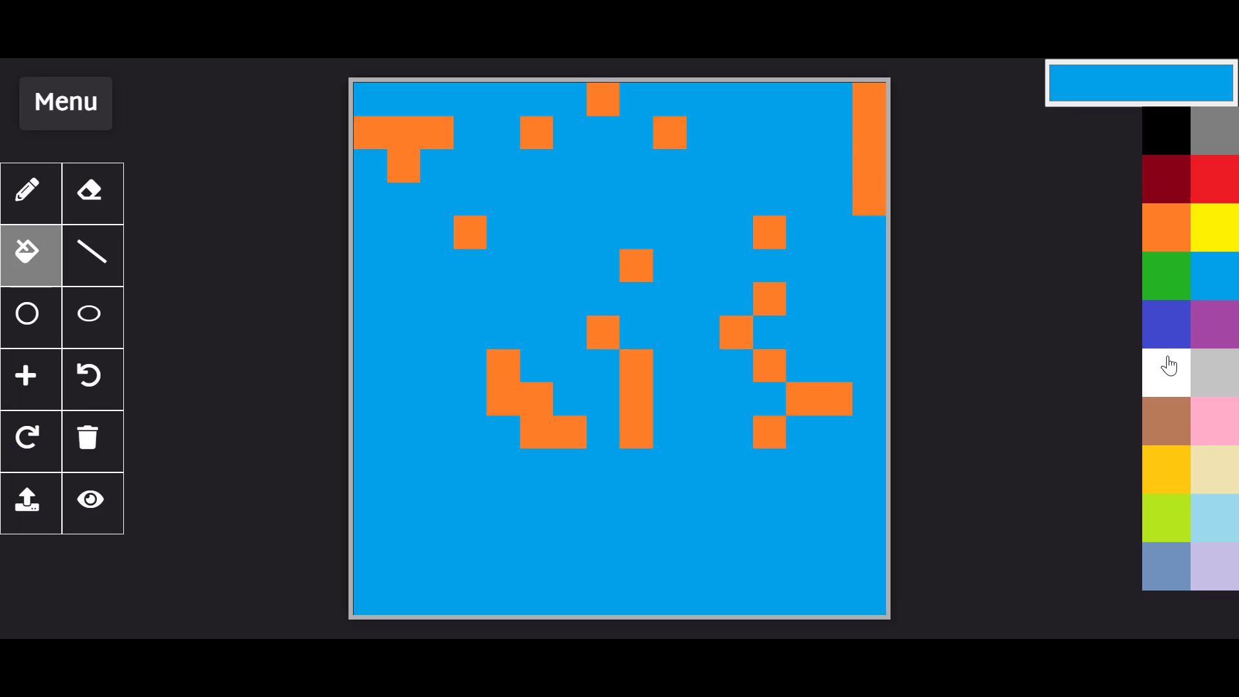
Bucket-fill the connected blue area with light gray and choose pink as the drawing colour.
click(1204, 377)
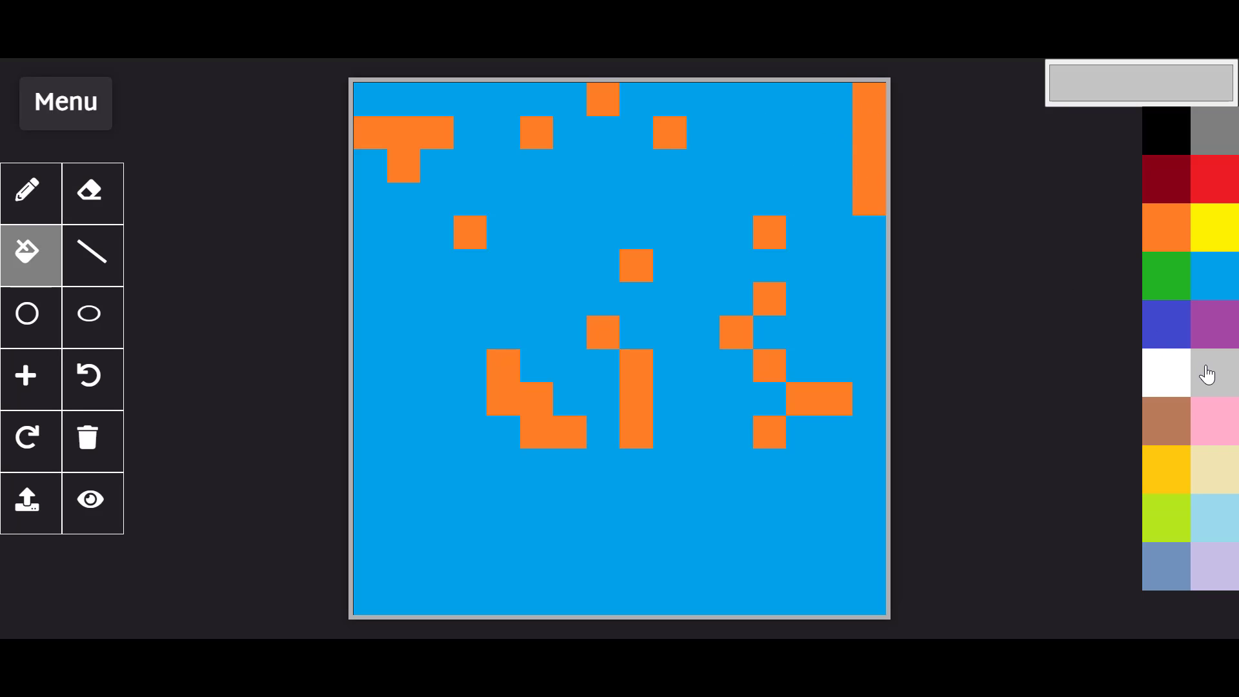
click(753, 161)
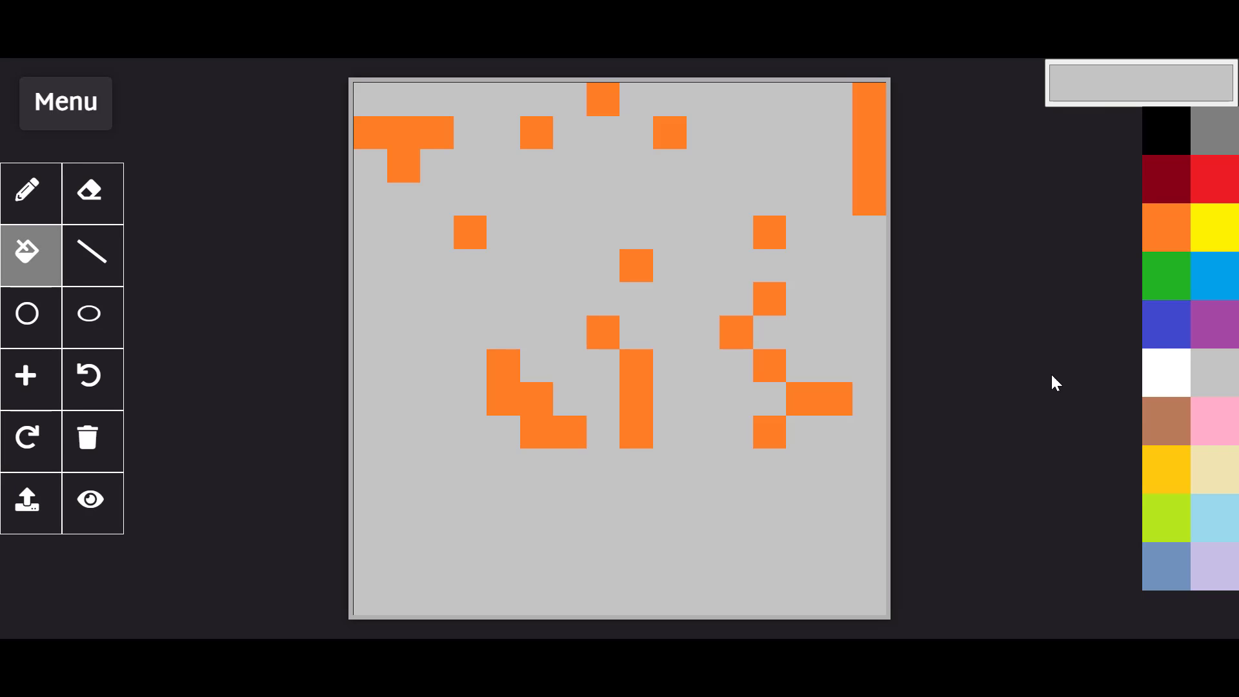
click(1211, 420)
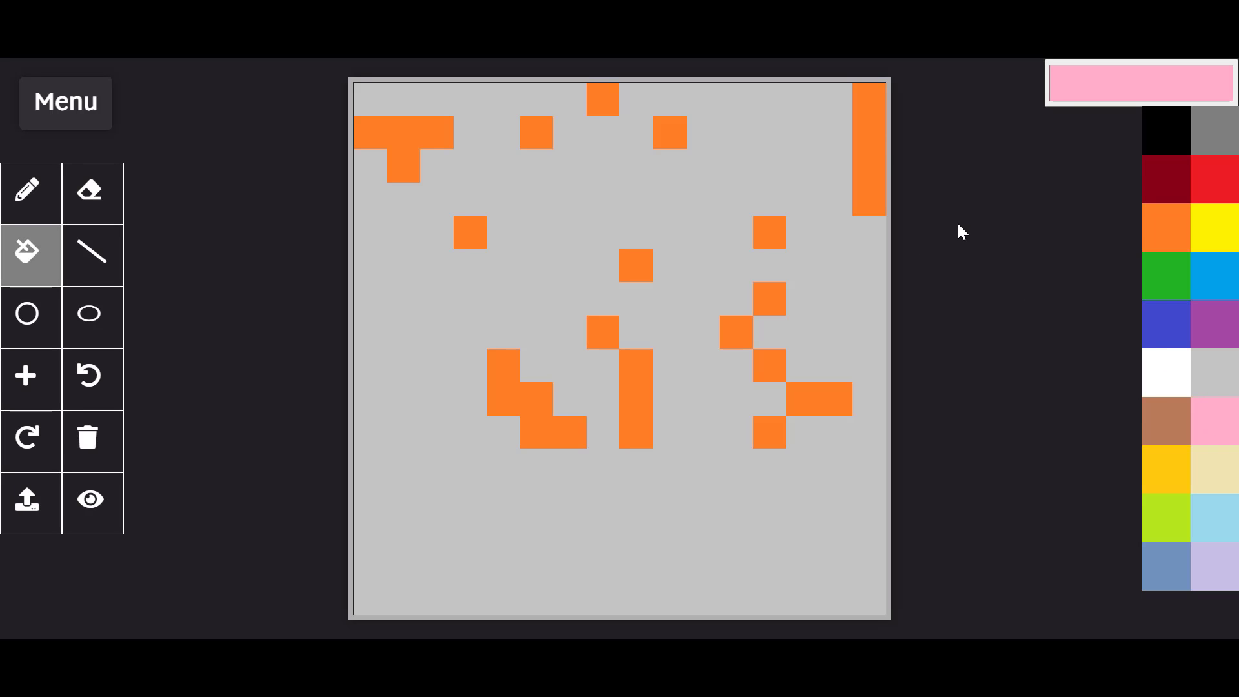
Bucket-fill the orange column at the upper-right corner, two single orange cells below it and the two-cell block near the right edge with pink.
click(871, 134)
click(777, 237)
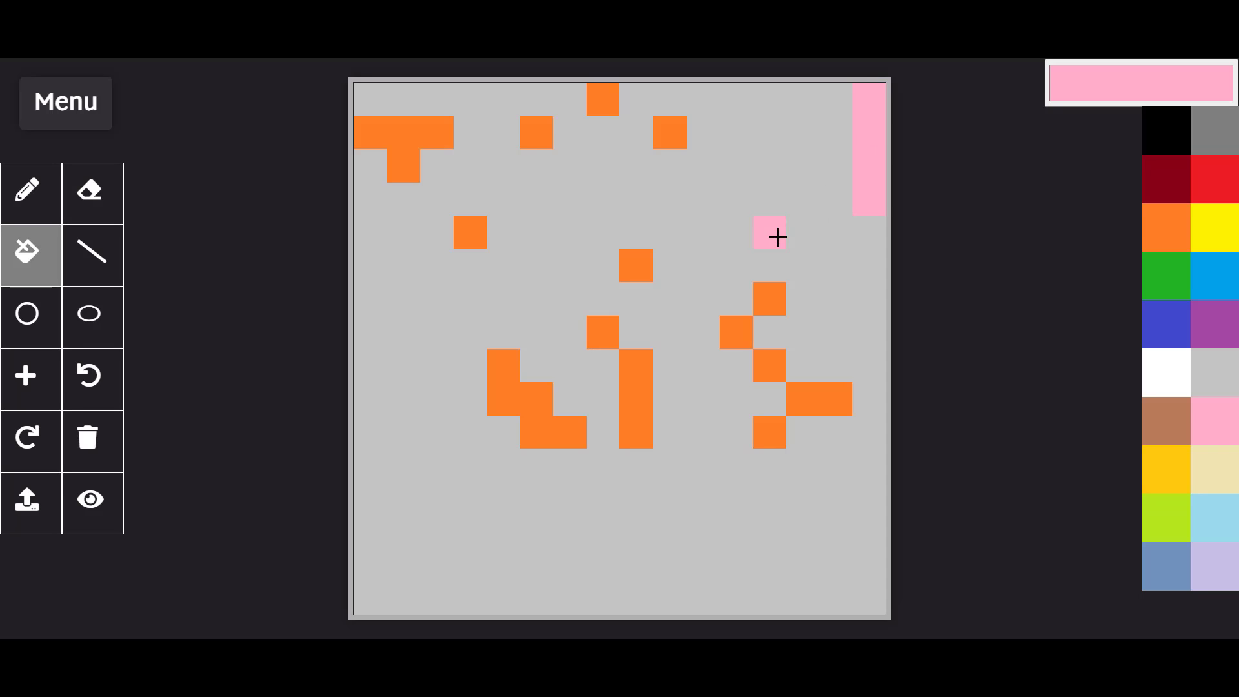
click(772, 293)
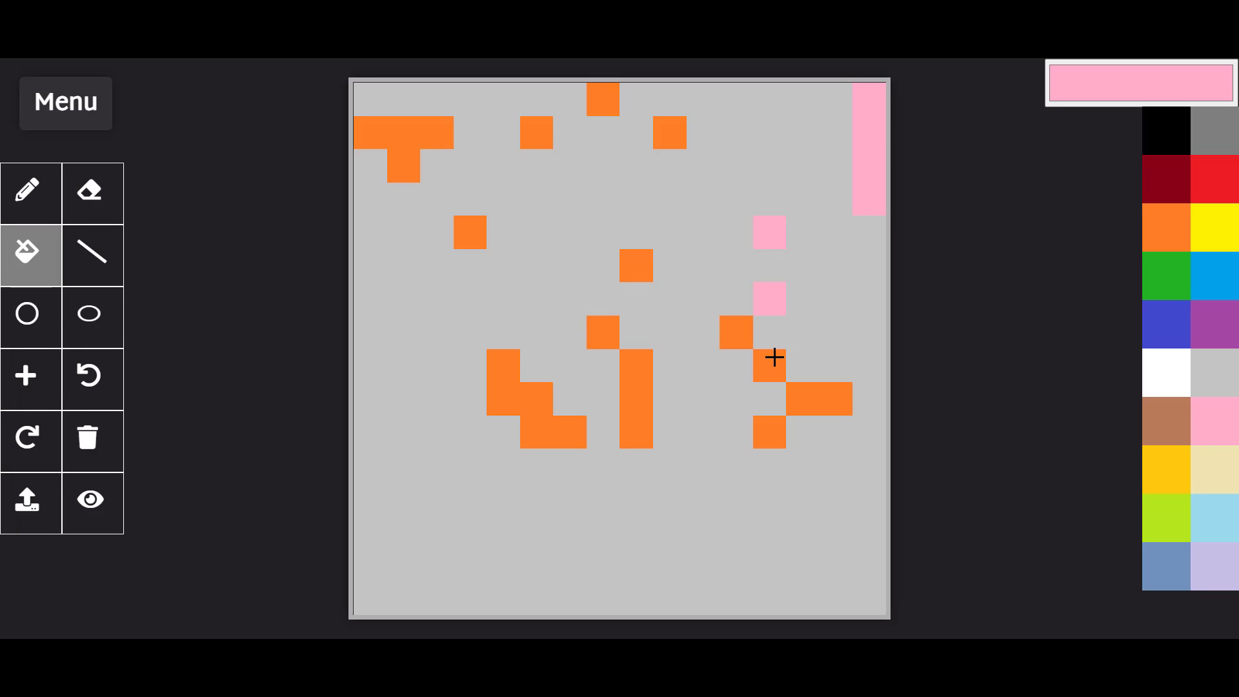
click(806, 397)
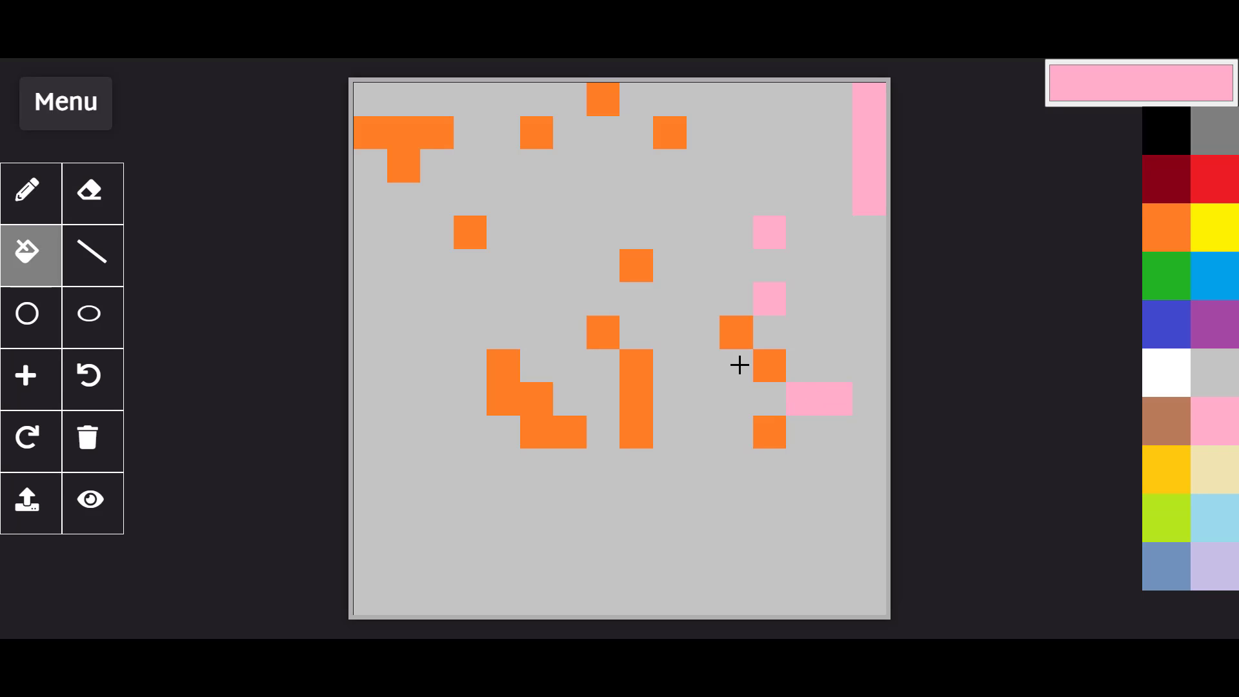
Draw a black horizontal line across the canvas's lower part and a black diagonal from just above its left end to the upper-right corner.
click(92, 252)
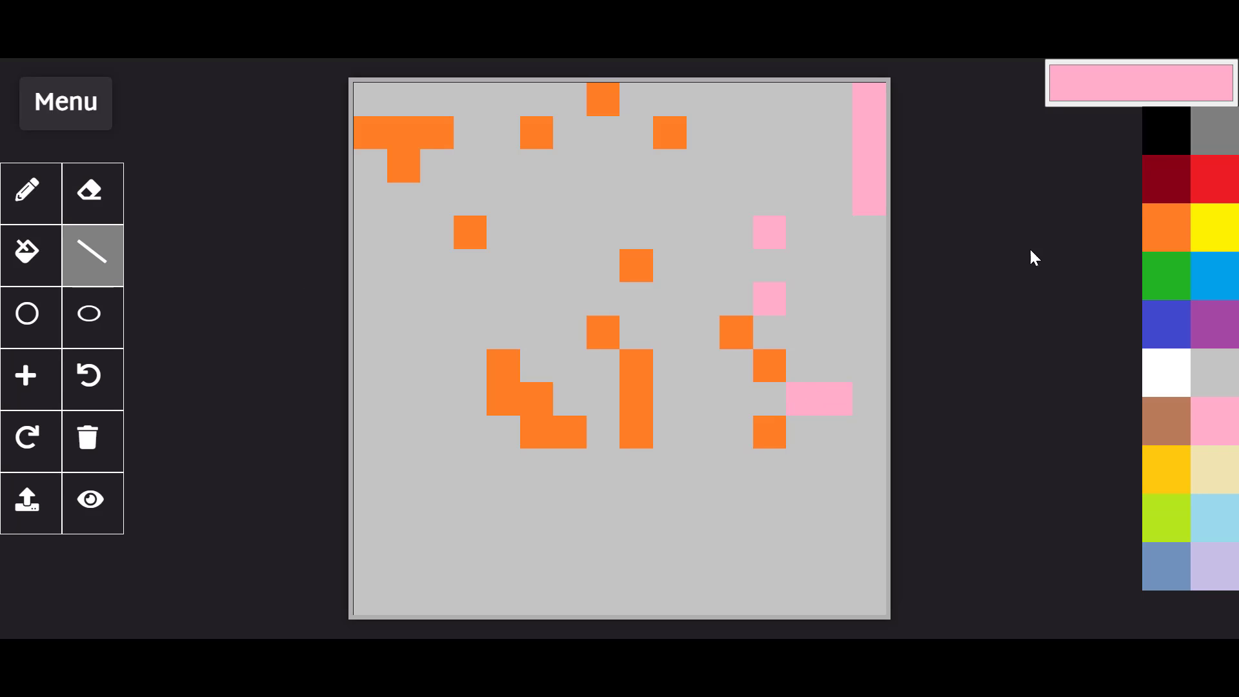
click(1147, 146)
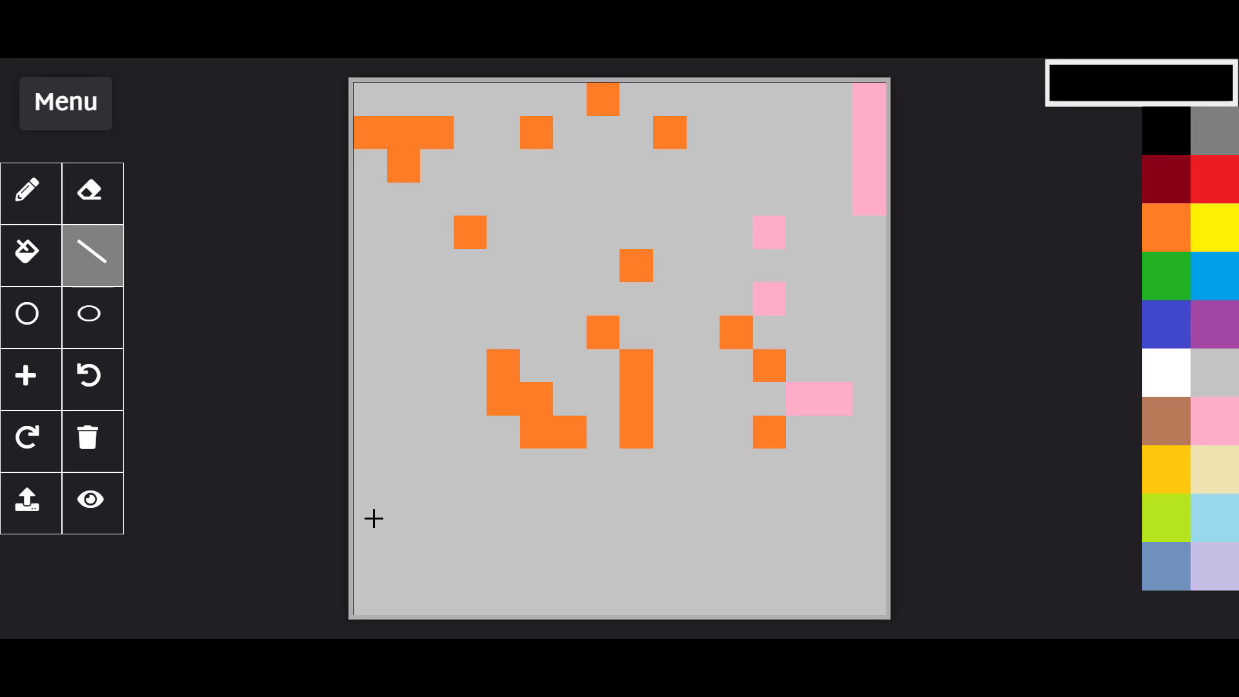
mouse_move(373, 518)
mouse_down()
mouse_move(859, 536)
mouse_move(865, 520)
mouse_up()
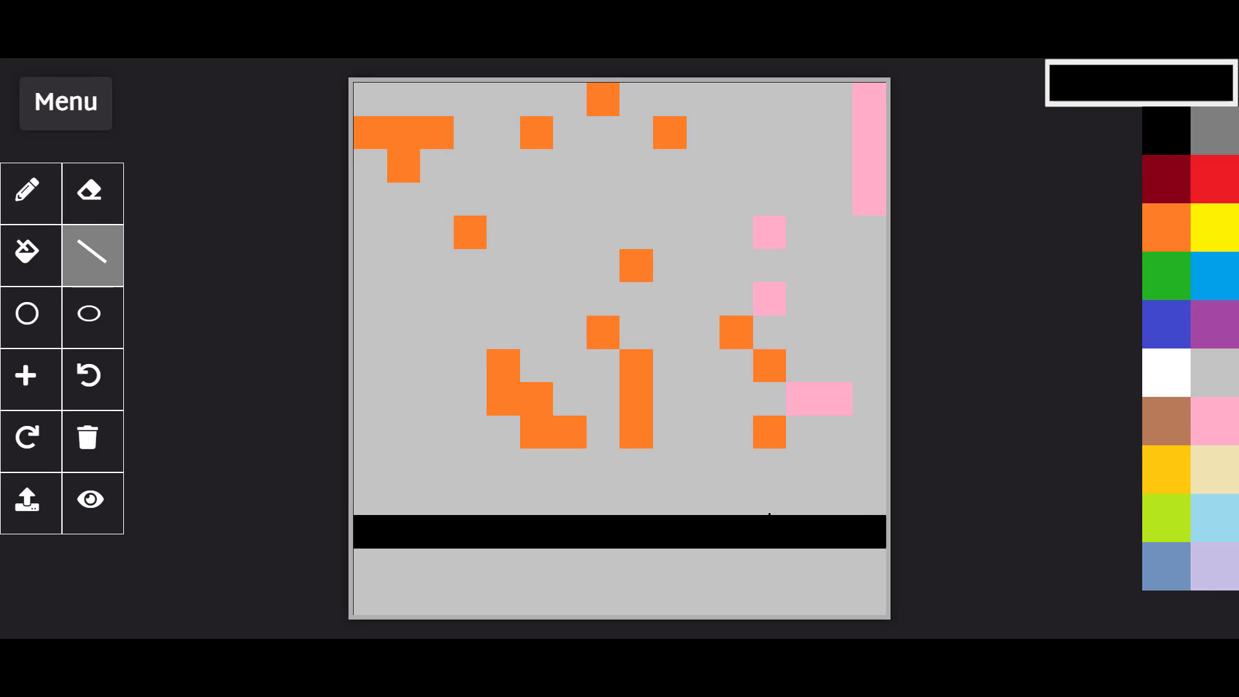
mouse_move(369, 503)
mouse_down()
mouse_move(766, 166)
mouse_move(869, 100)
mouse_up()
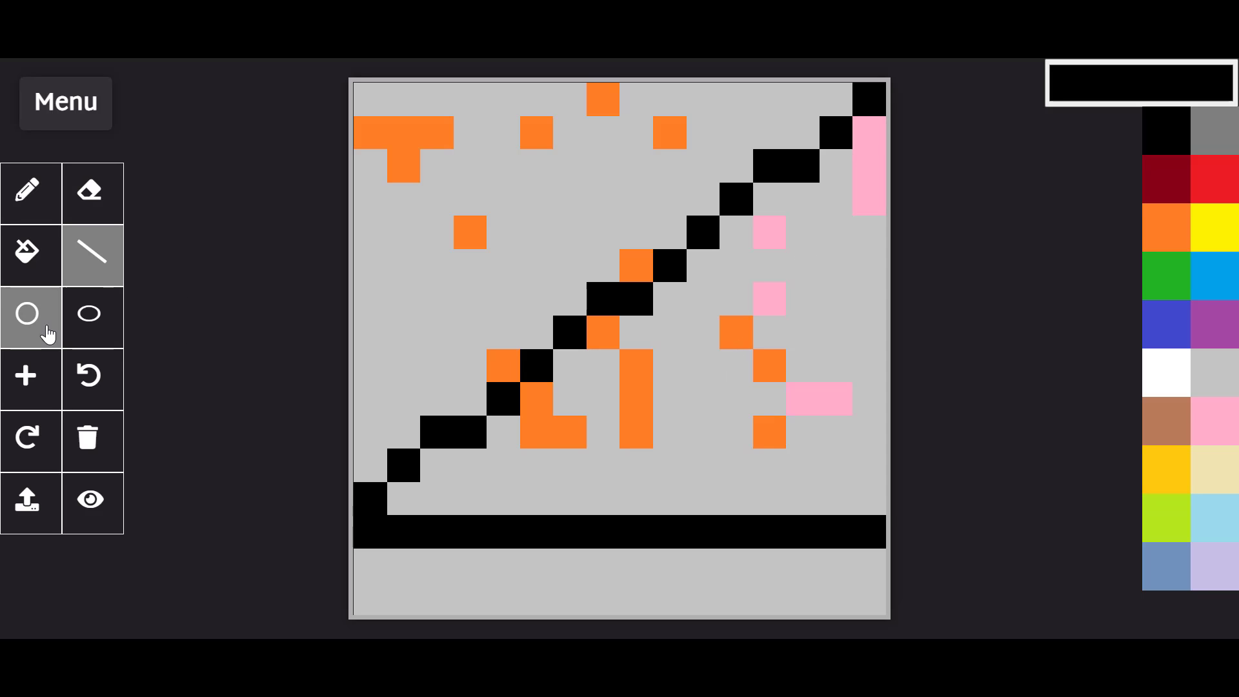
Draw two concentric golden-yellow circles around the canvas's middle with radii of about 3 and 5 cells.
click(25, 323)
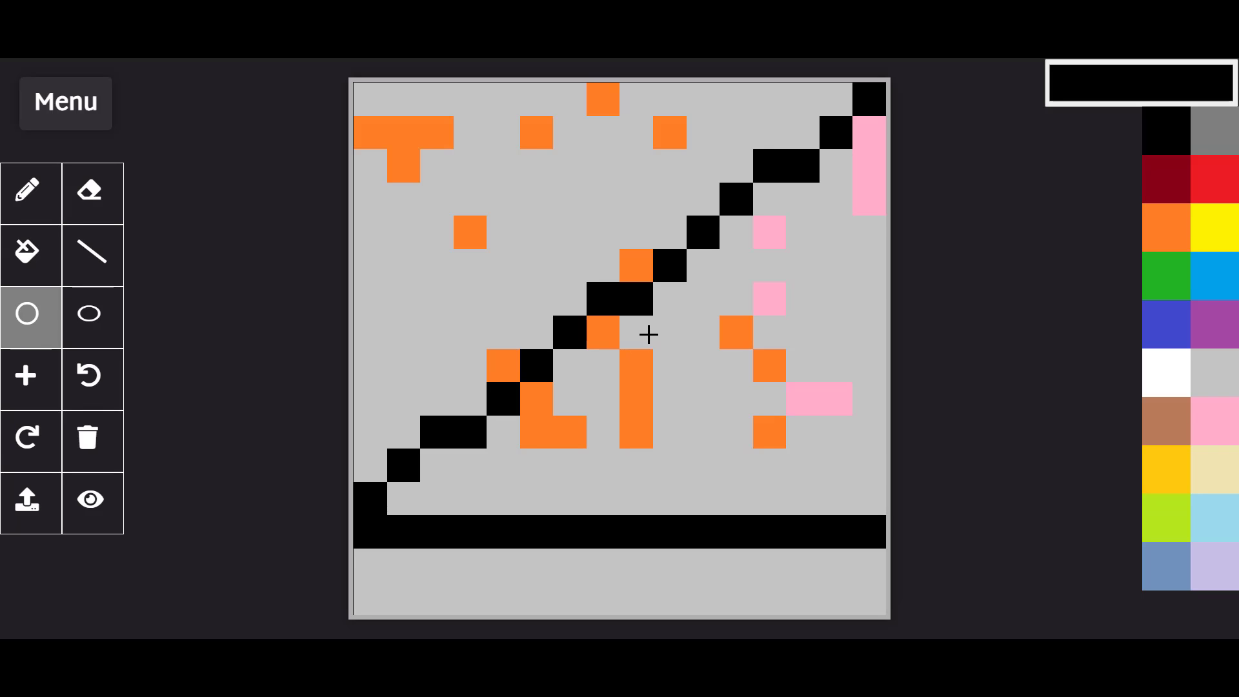
click(1185, 483)
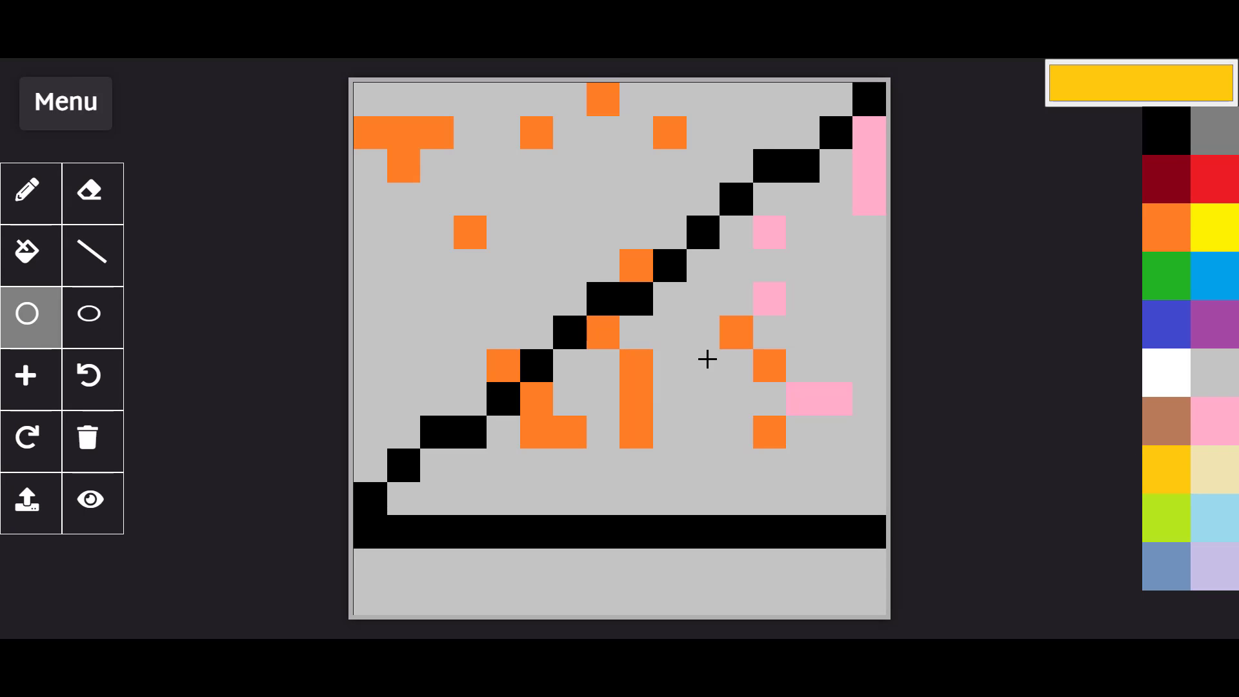
click(642, 334)
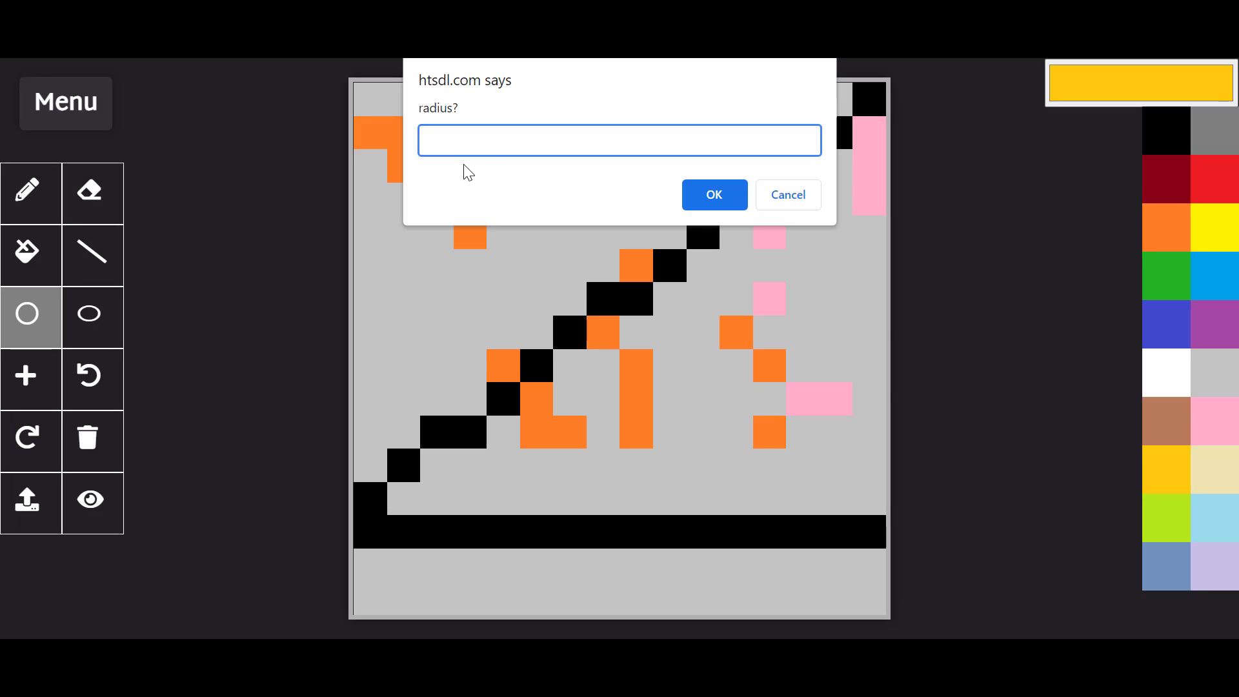
click(717, 190)
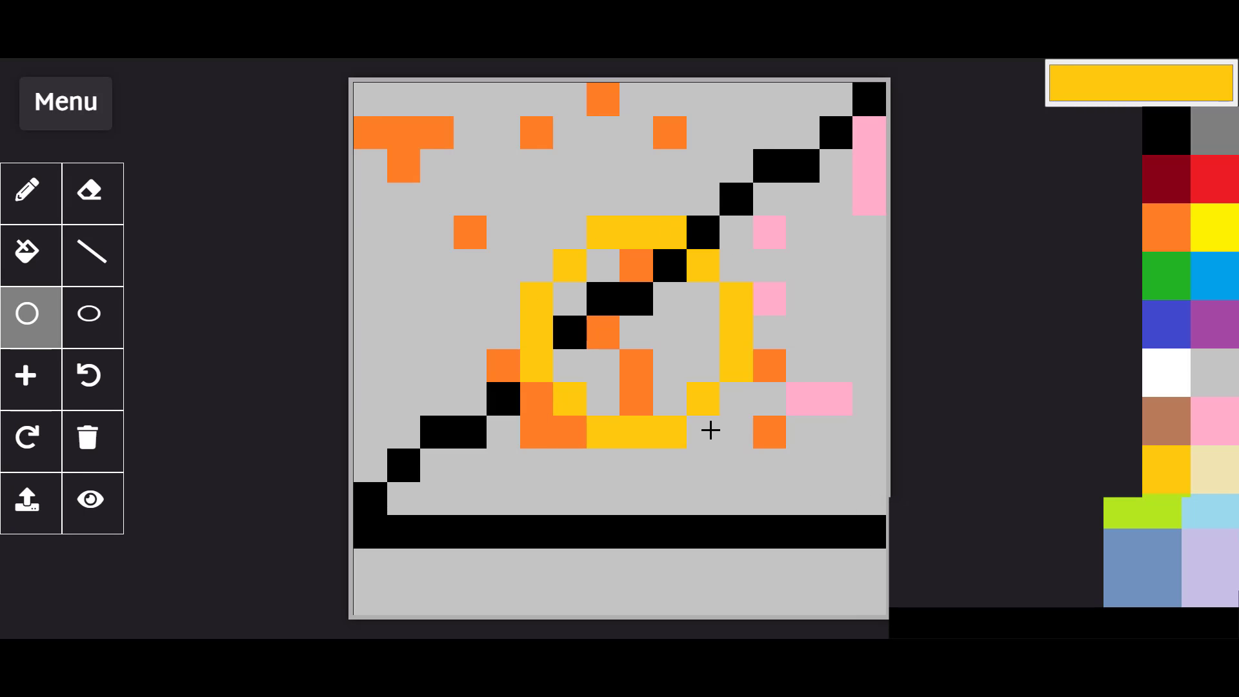
click(632, 331)
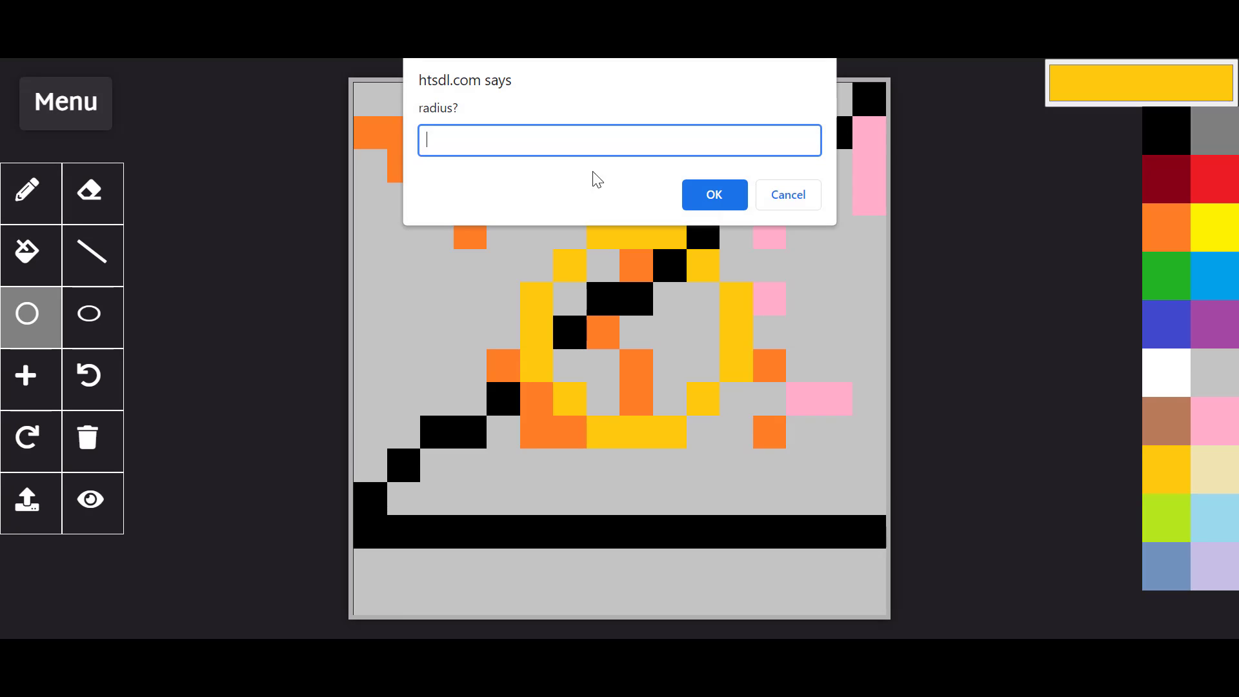
click(711, 197)
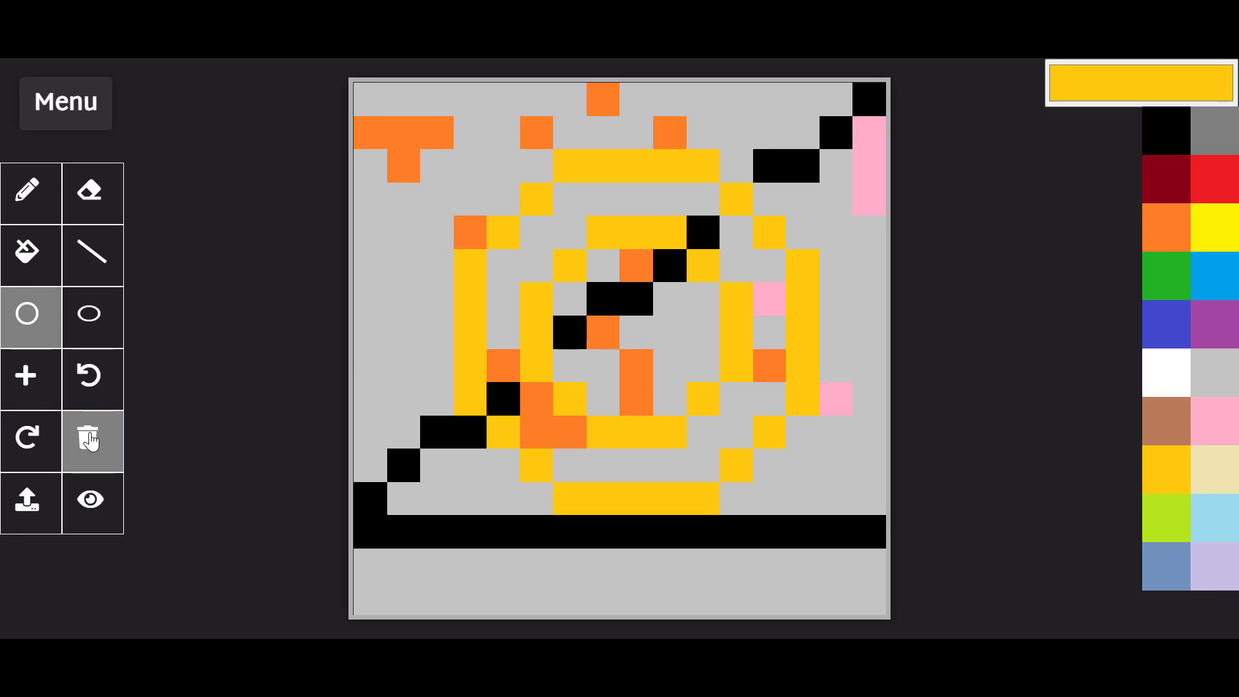
Draw a wide red ellipse centred on the circles, with a Y radius of 3.
click(91, 318)
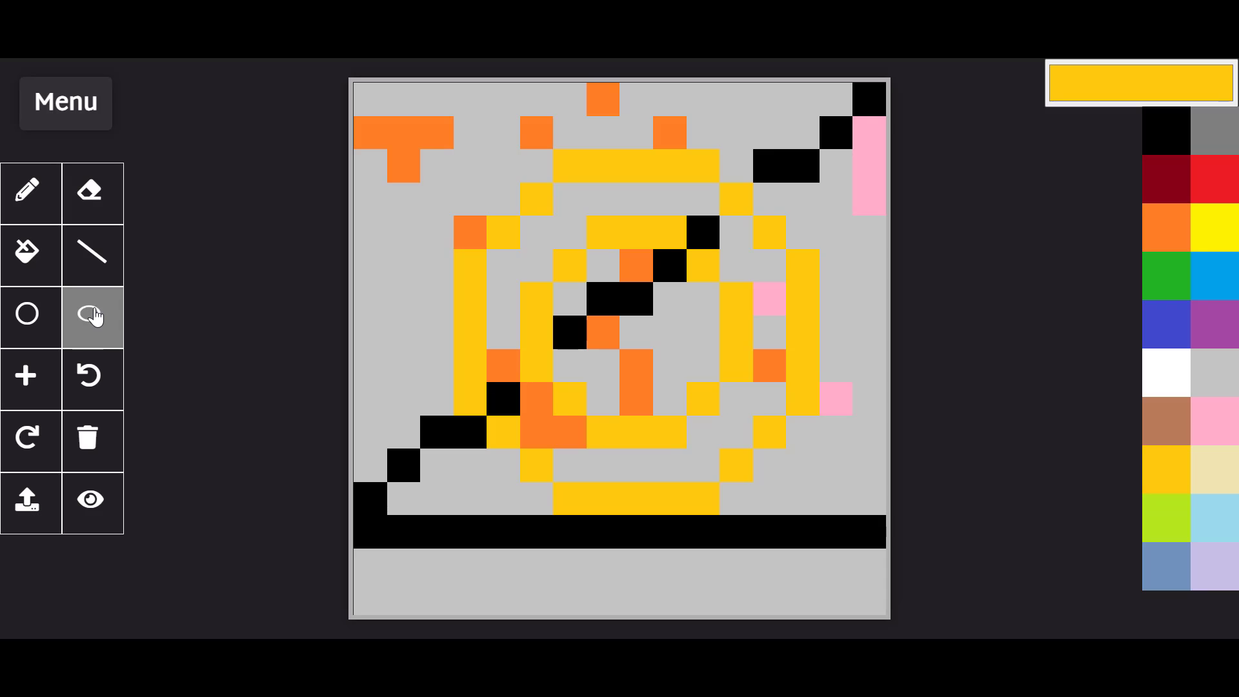
click(1209, 182)
click(638, 335)
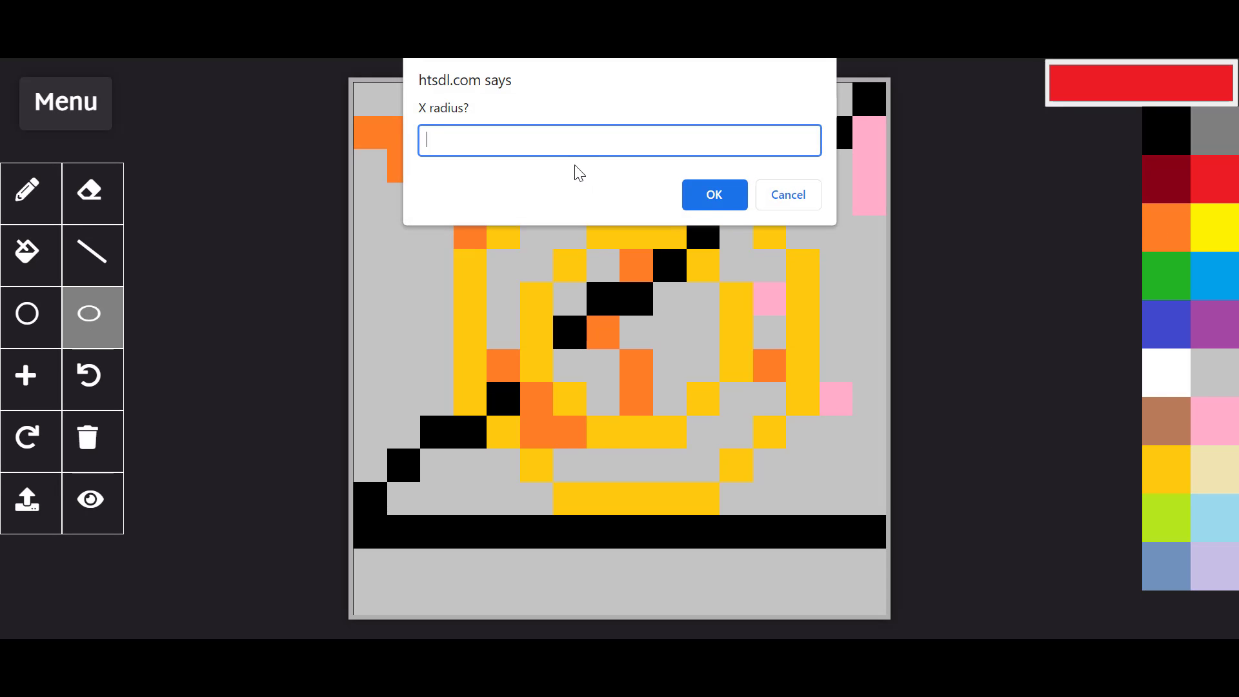
click(703, 202)
text(3)
click(695, 189)
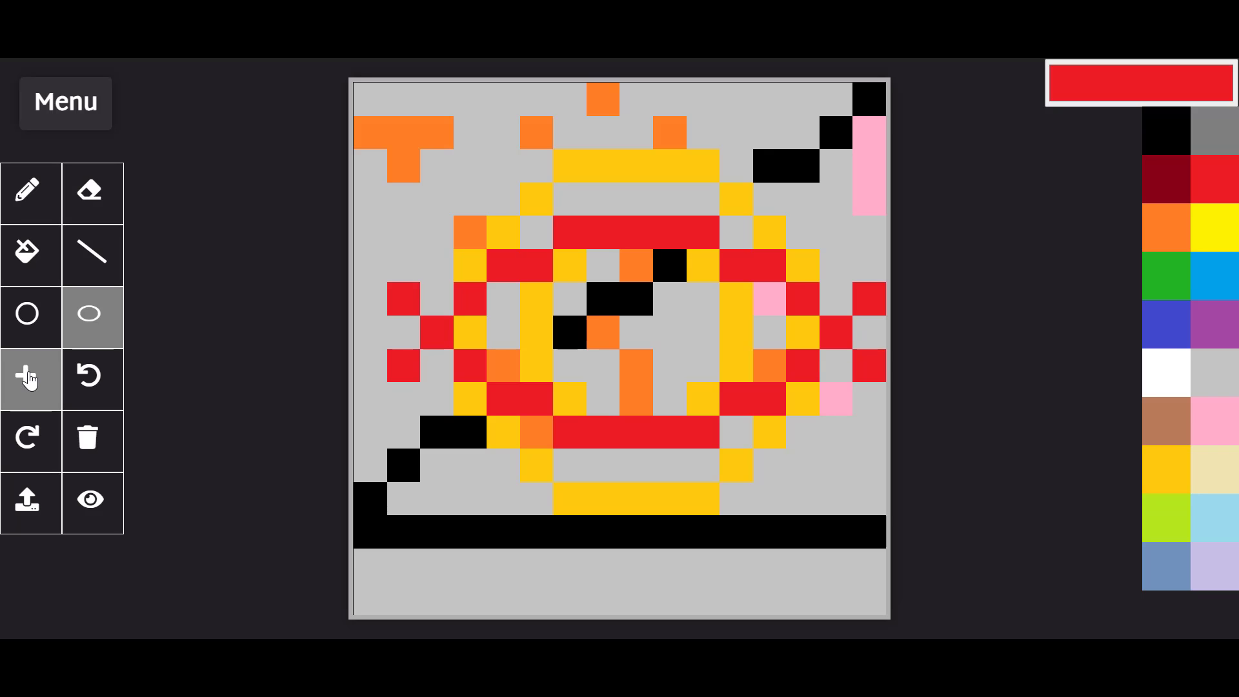
Undo several of the red ellipse's last-drawn cells and redo two of them.
click(101, 379)
click(100, 379)
click(100, 378)
click(101, 378)
click(100, 378)
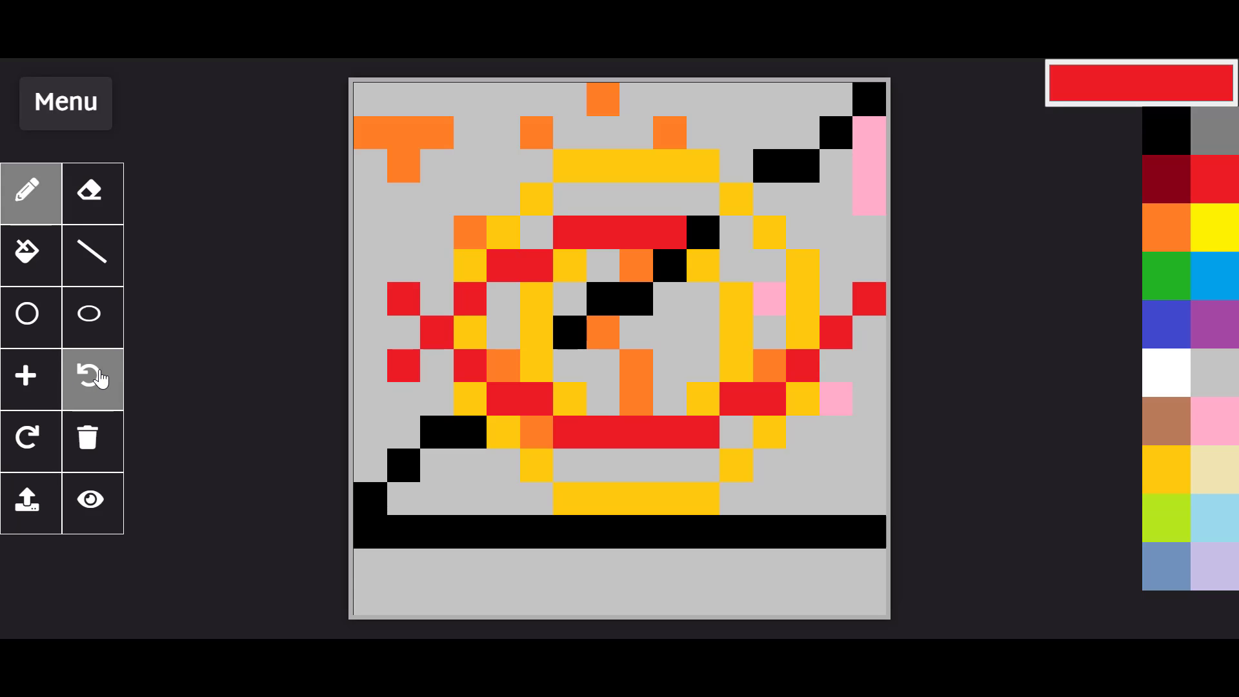
click(28, 447)
click(29, 447)
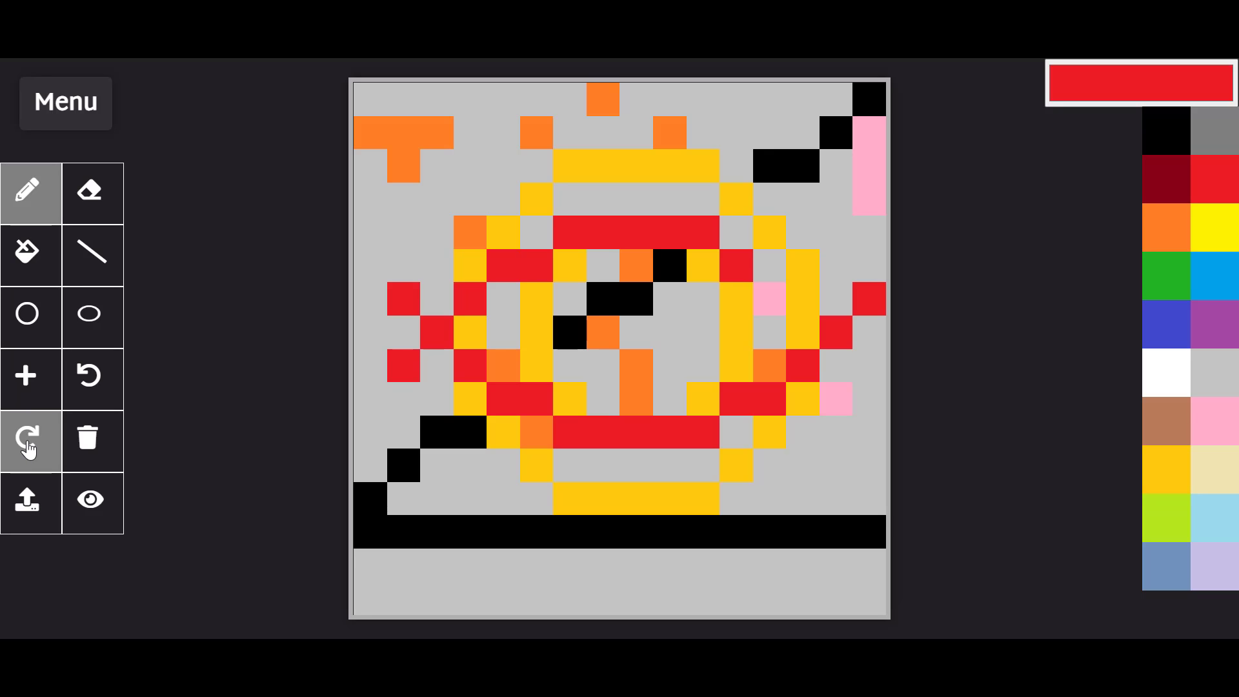
Clear the whole canvas and undo the clearing, two times in a row.
click(93, 449)
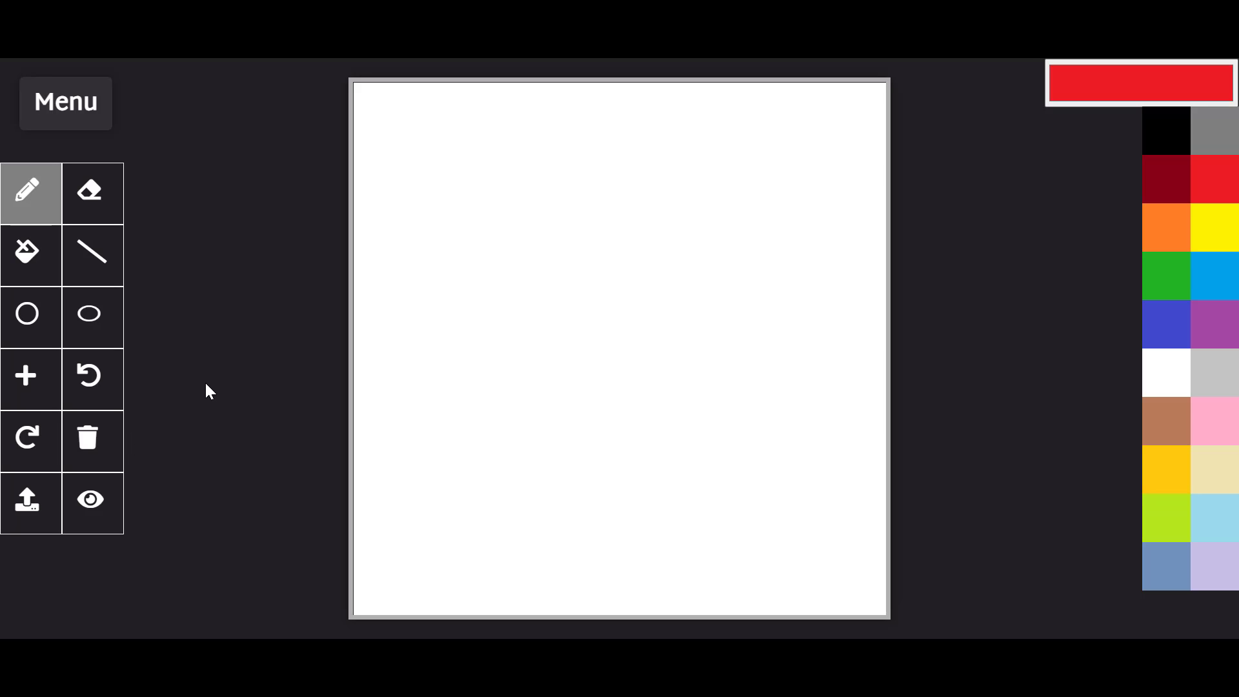
click(110, 392)
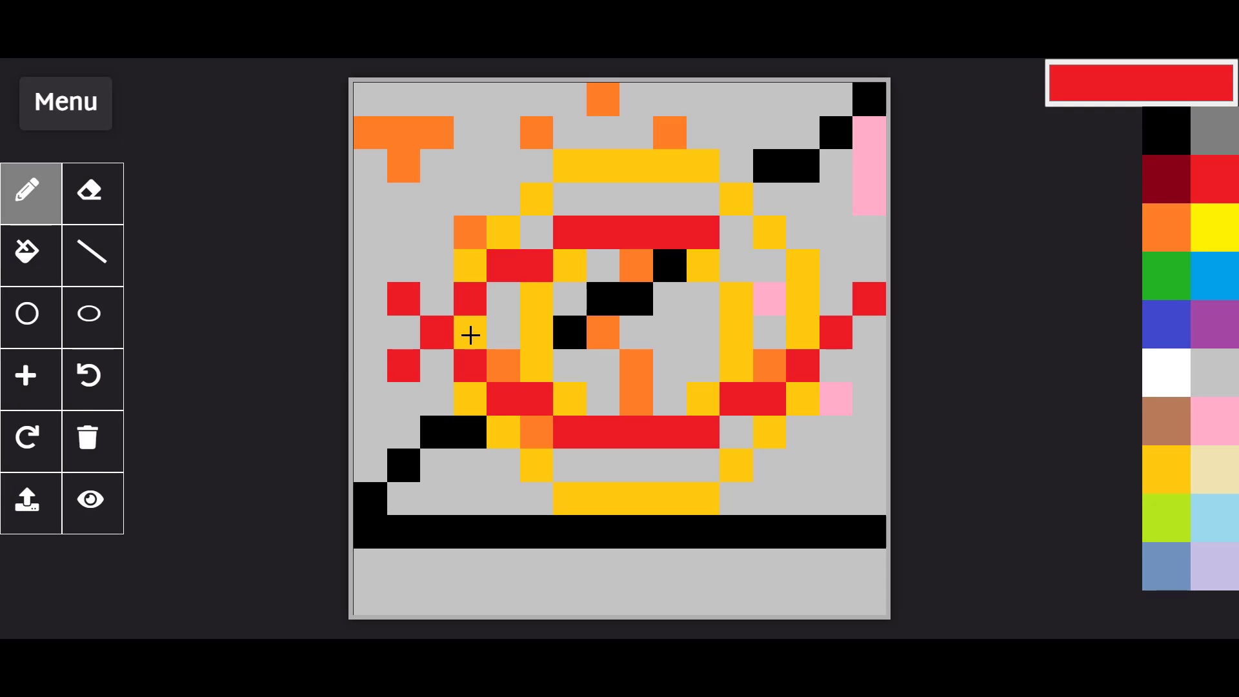
click(78, 448)
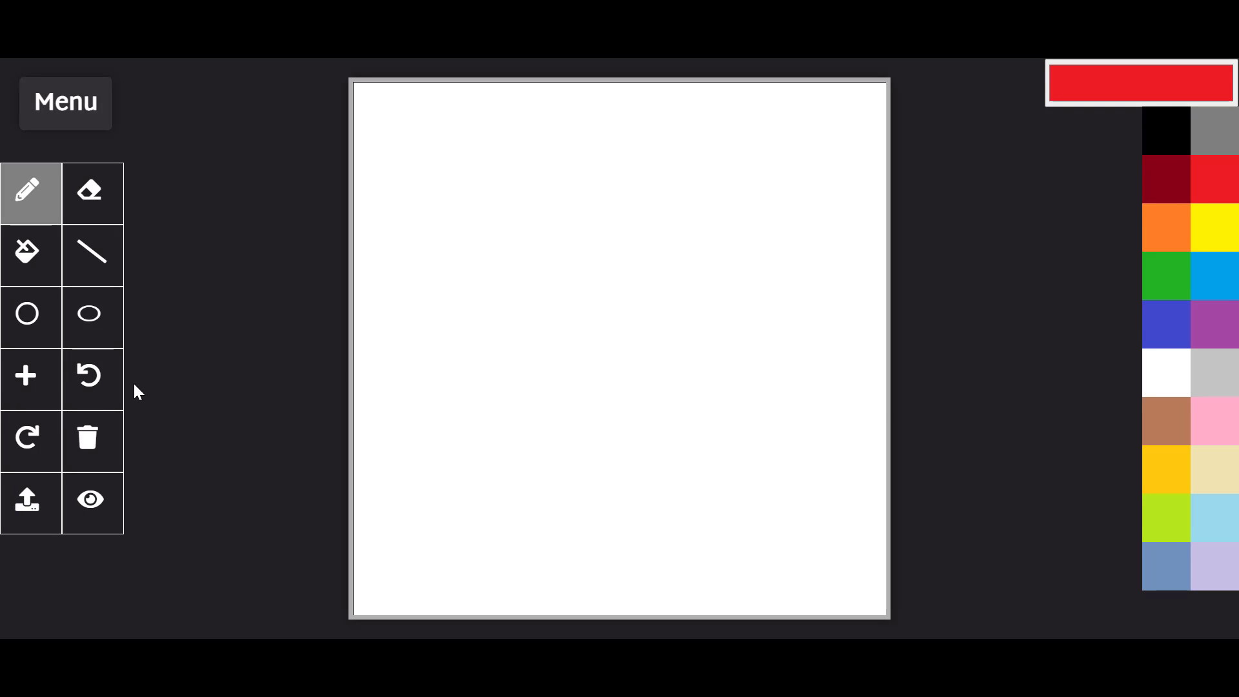
click(98, 383)
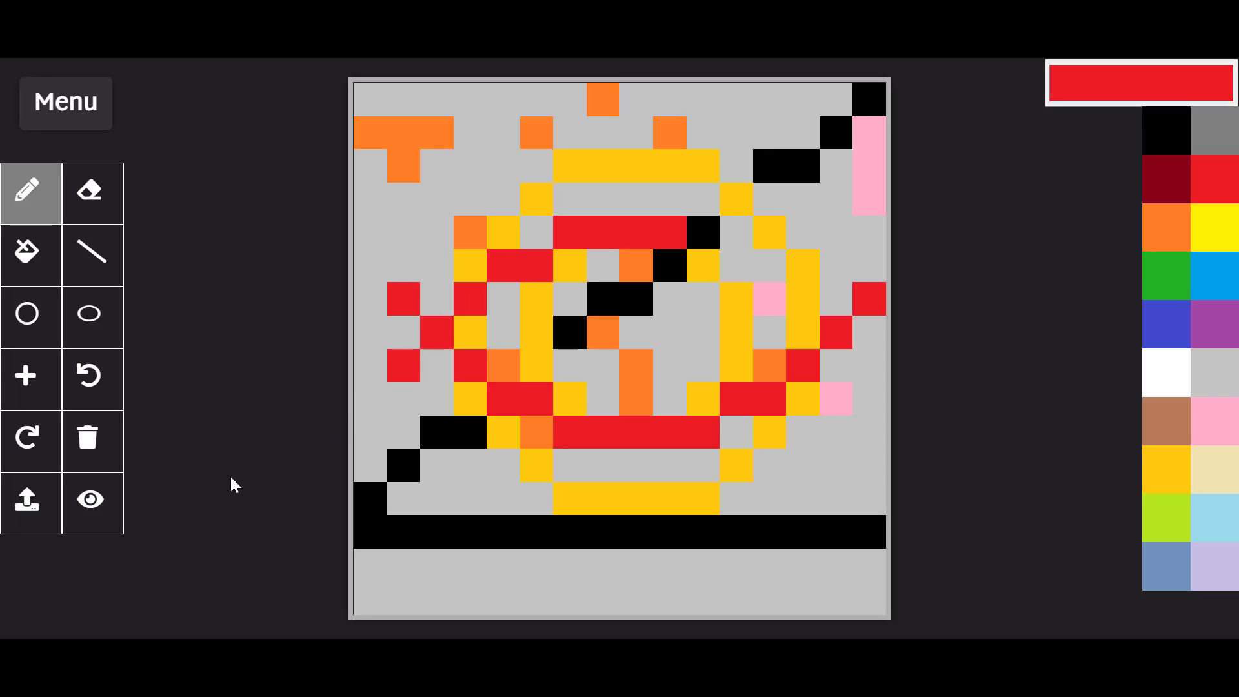
Import the pixel face image b6553ace-d3c8-4370-b4e0-3184d7ce34a9 into the editor.
click(27, 502)
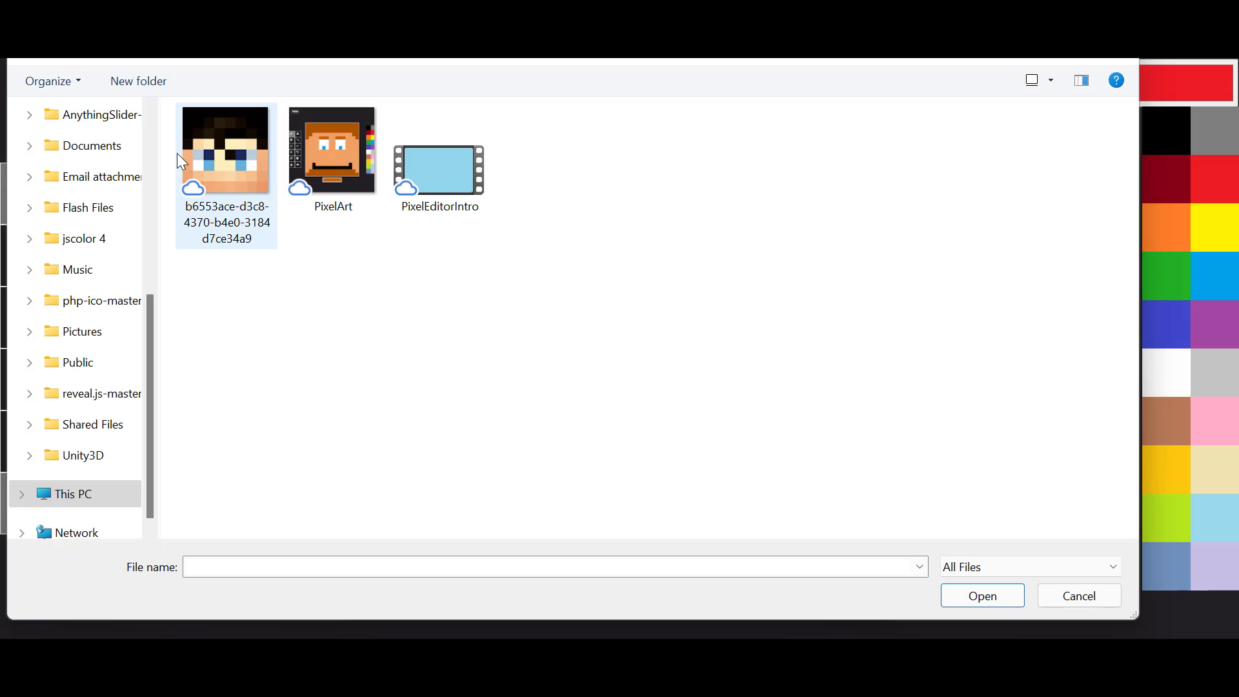
double_click(232, 157)
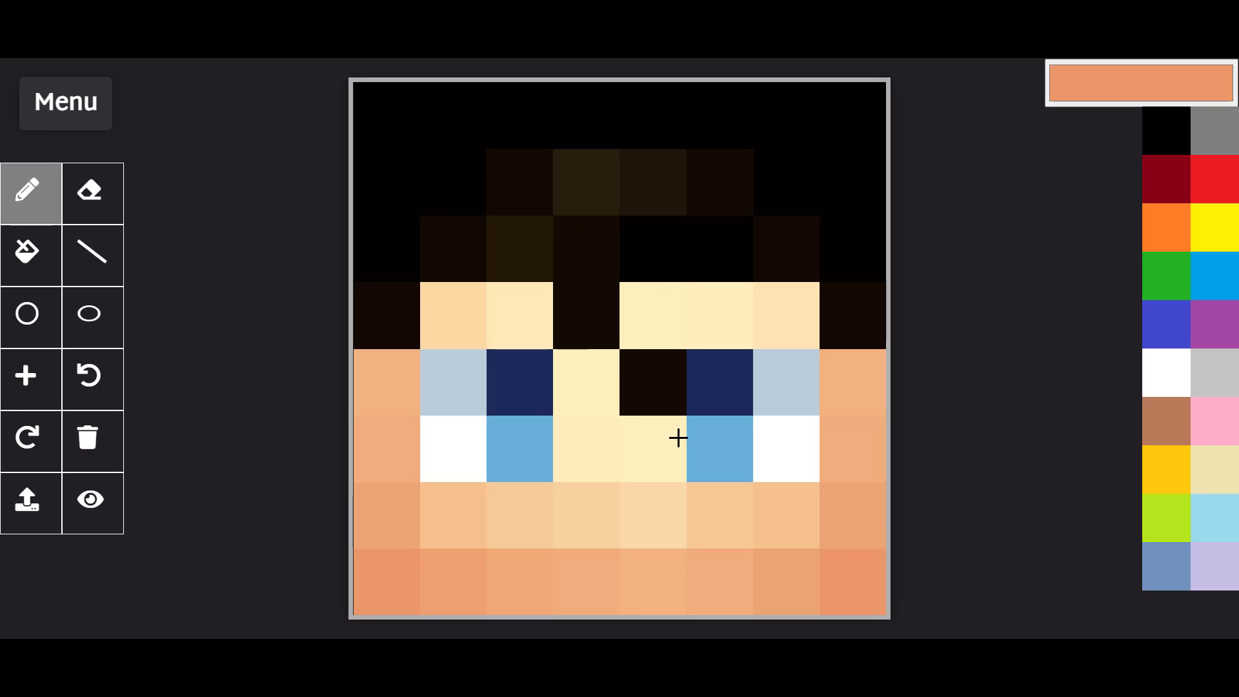
Bucket-fill the face's black upper hair, the four dark cells beneath it and the dark cell at the hairline's right end with brown.
click(1157, 155)
click(1167, 423)
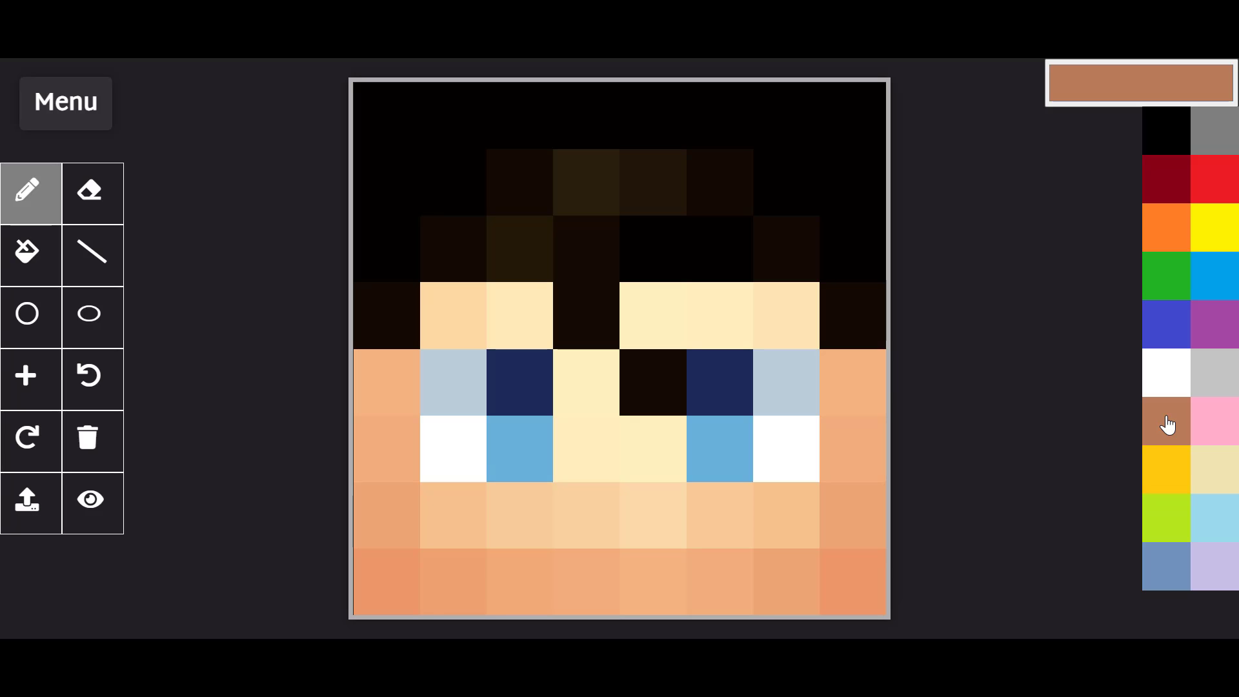
click(40, 265)
click(475, 187)
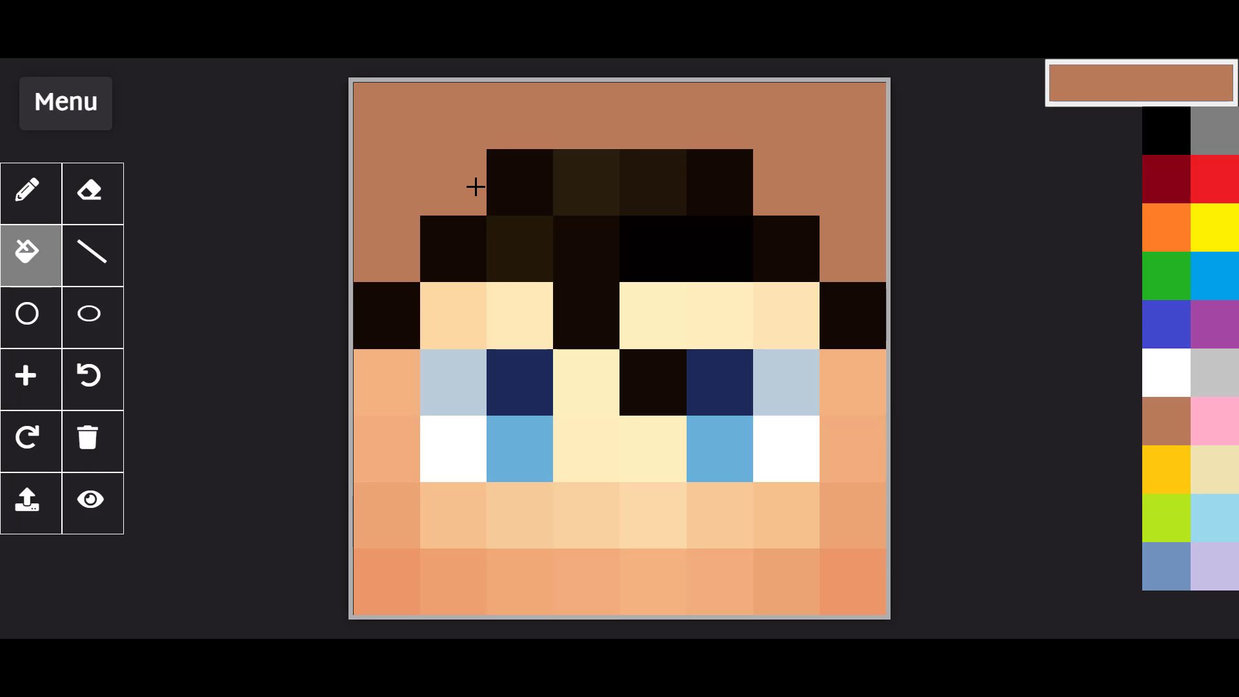
click(518, 180)
click(573, 180)
click(643, 172)
click(716, 187)
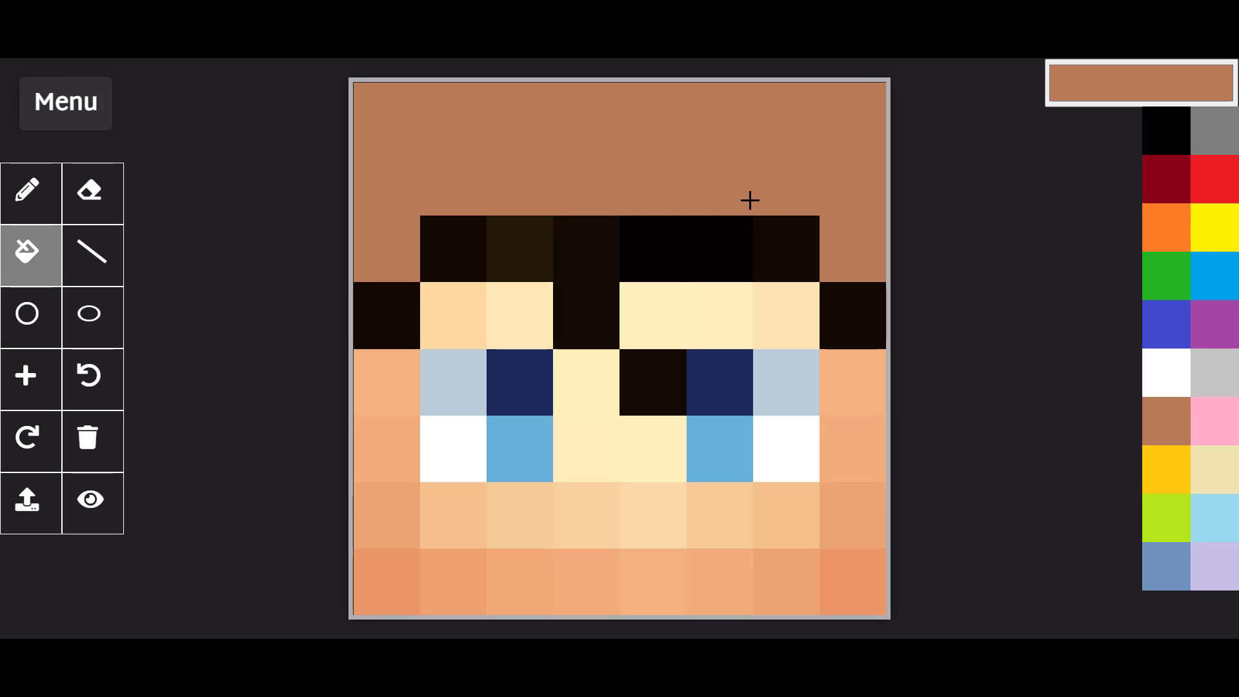
click(784, 231)
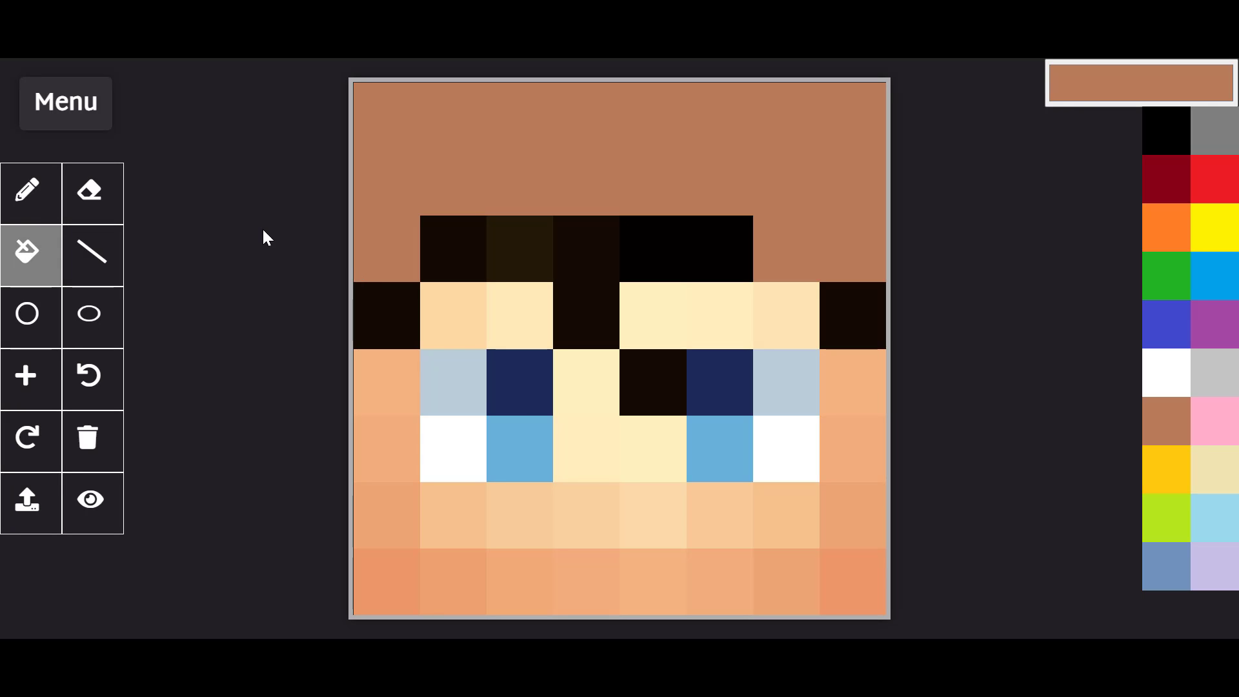
Save the edited face as the PNG image pixelImage (1) and view the downloaded file.
click(79, 115)
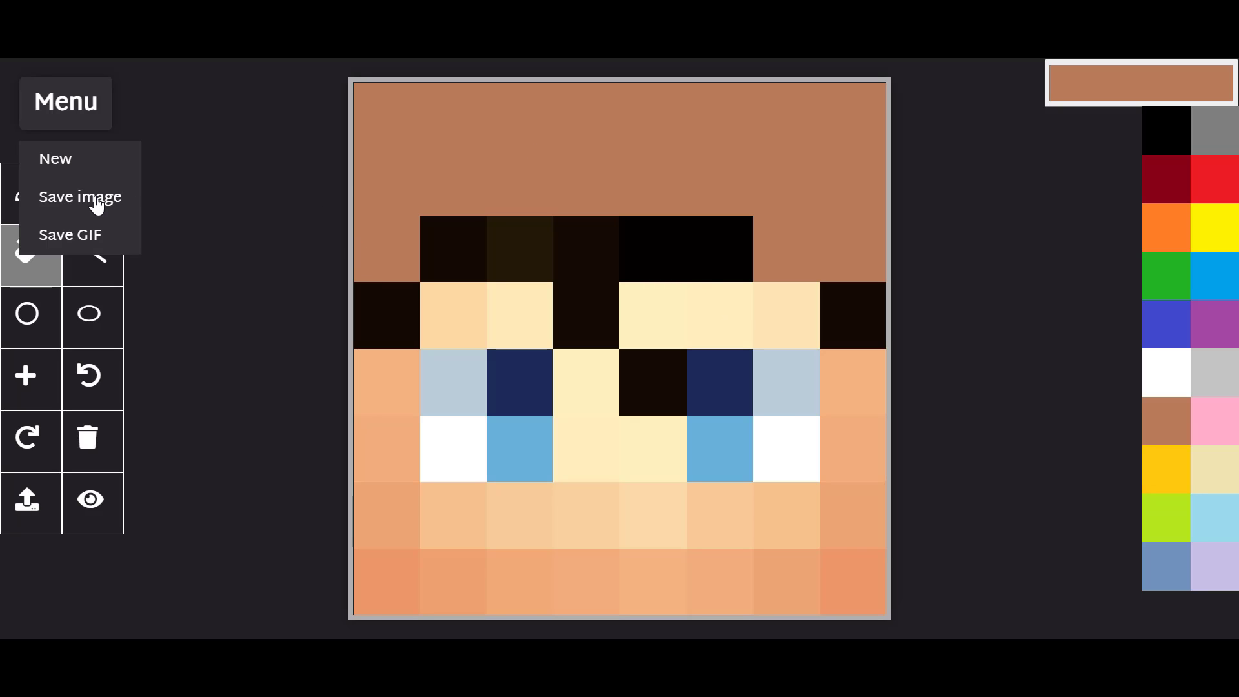
click(97, 203)
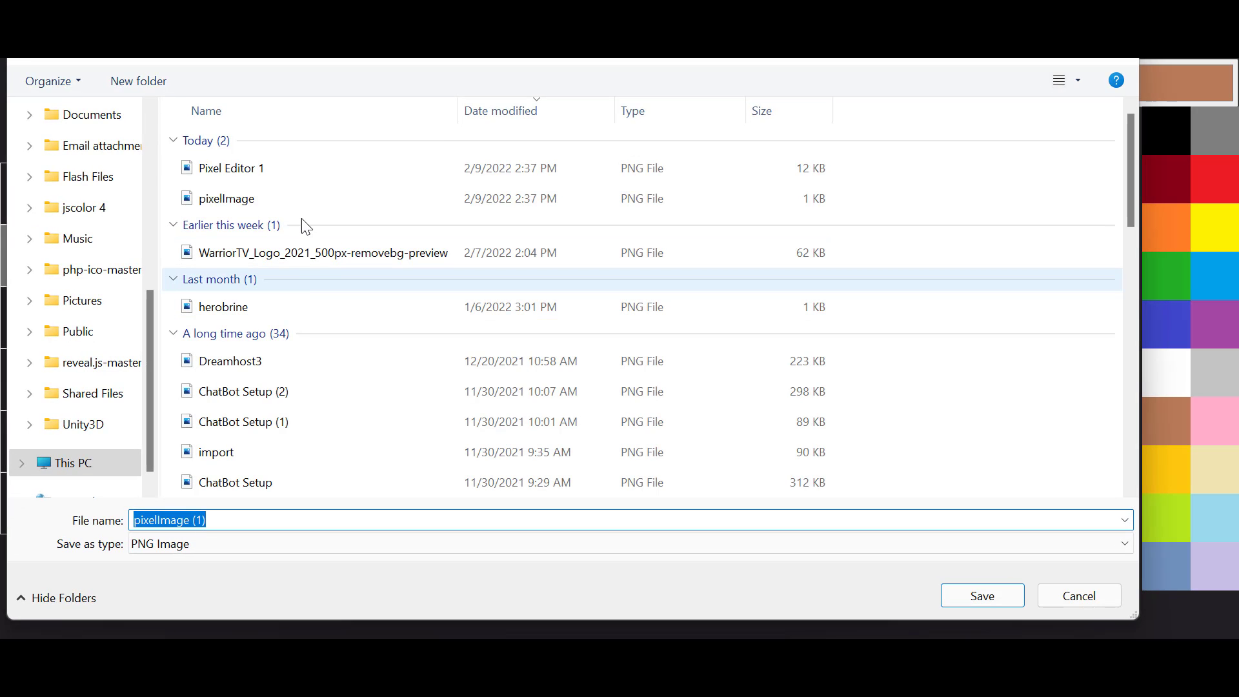
click(952, 603)
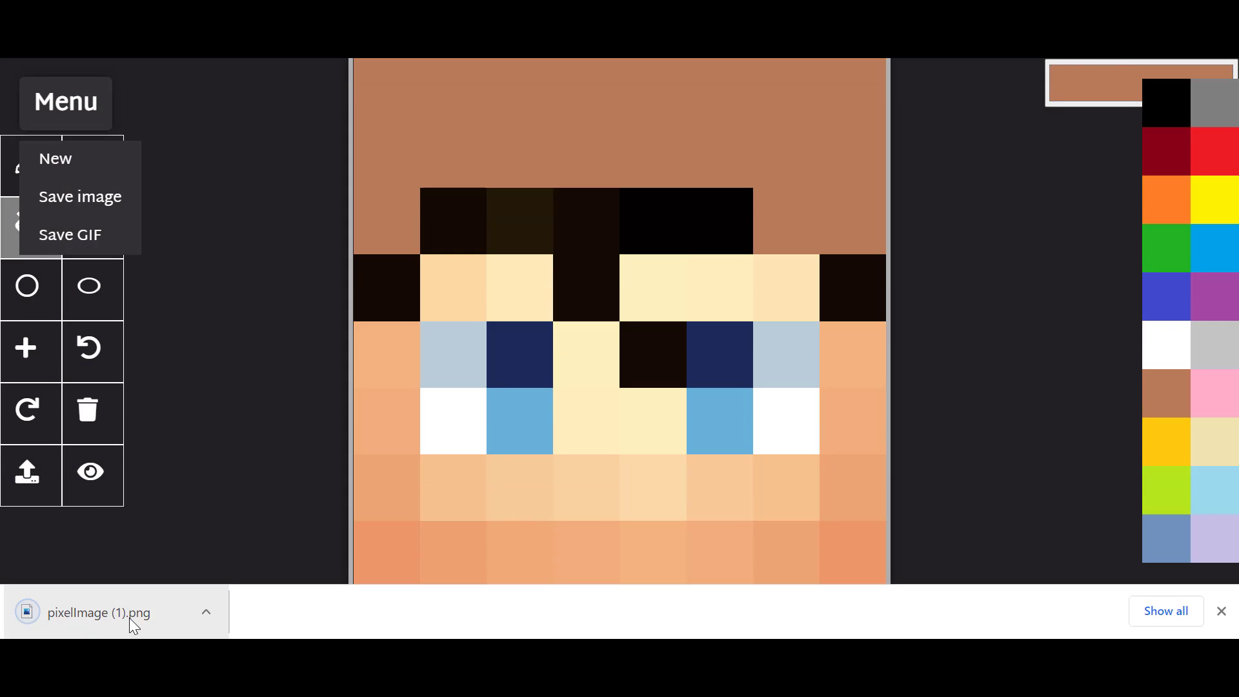
click(107, 614)
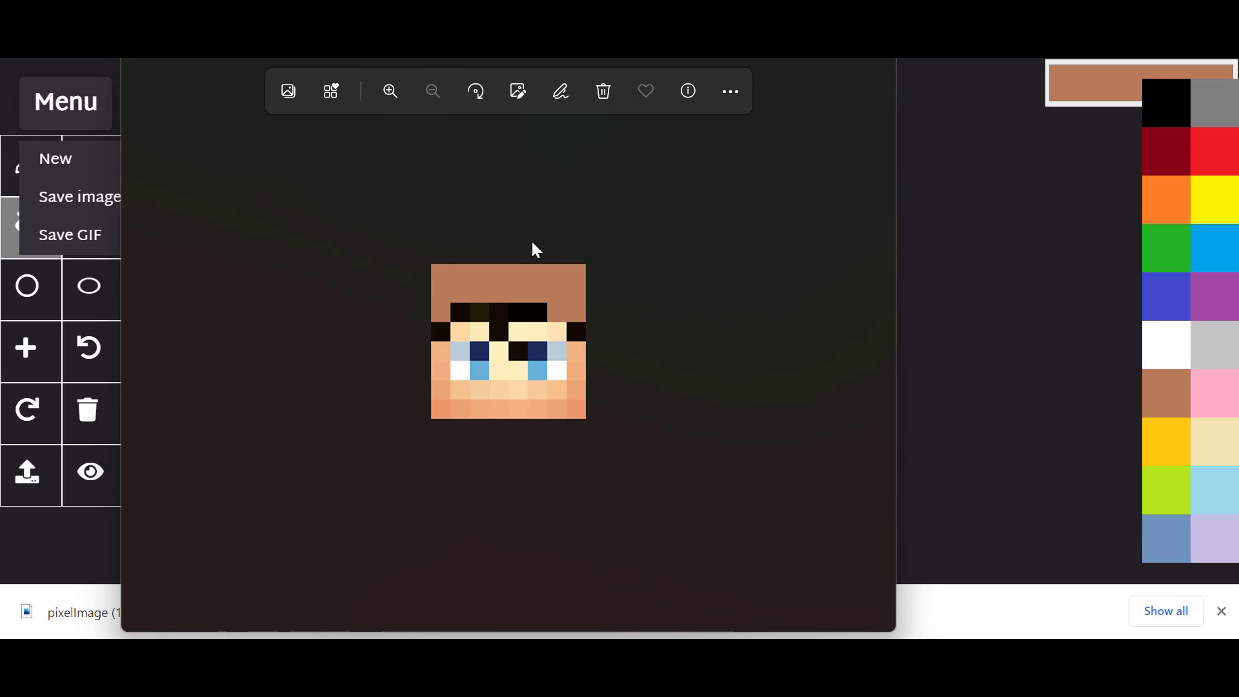
click(875, 47)
Create a new blank canvas with a 16 x 16 grid and choose brown as the drawing colour.
click(56, 158)
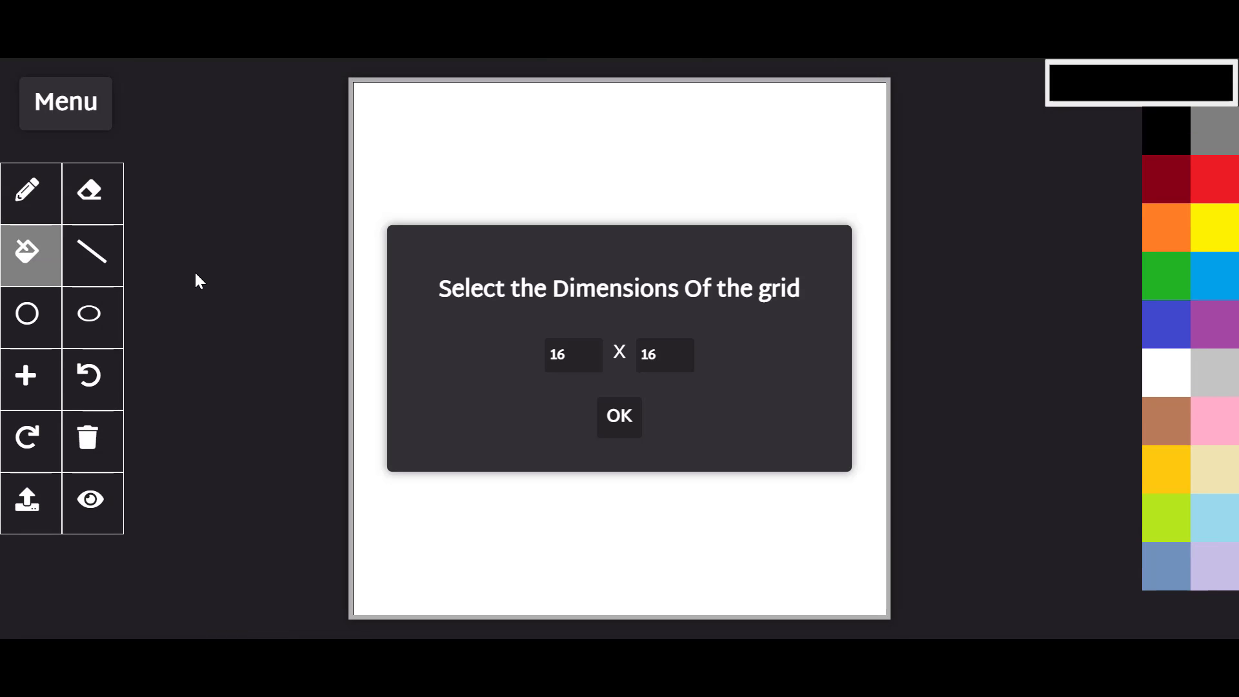
click(622, 422)
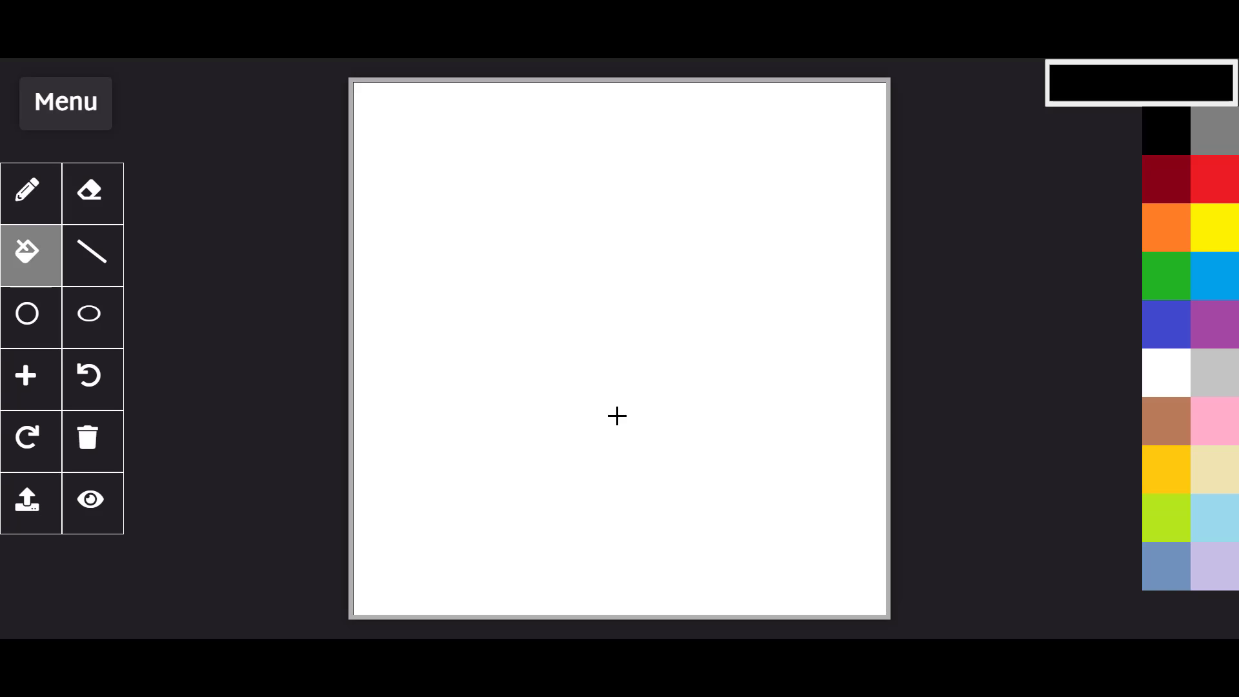
click(1153, 426)
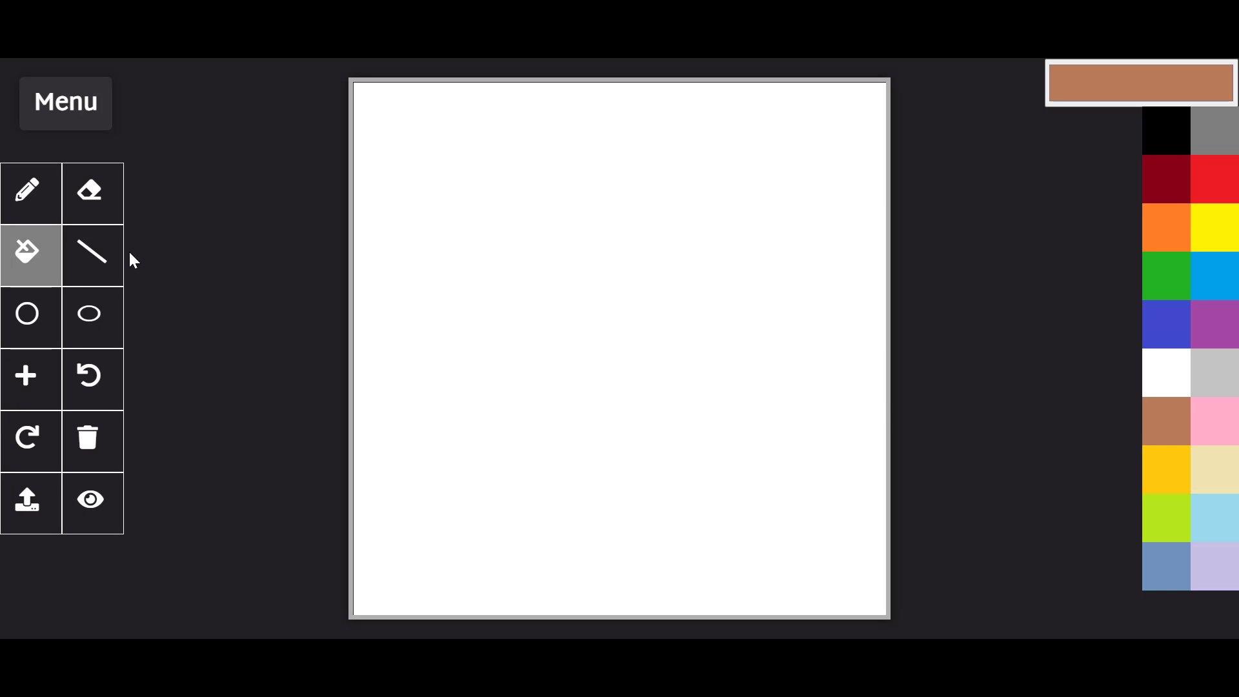
Draw two full-width brown lines across the canvas's top two rows with the Line tool.
click(92, 252)
drag(361, 95, 874, 103)
drag(372, 133, 871, 133)
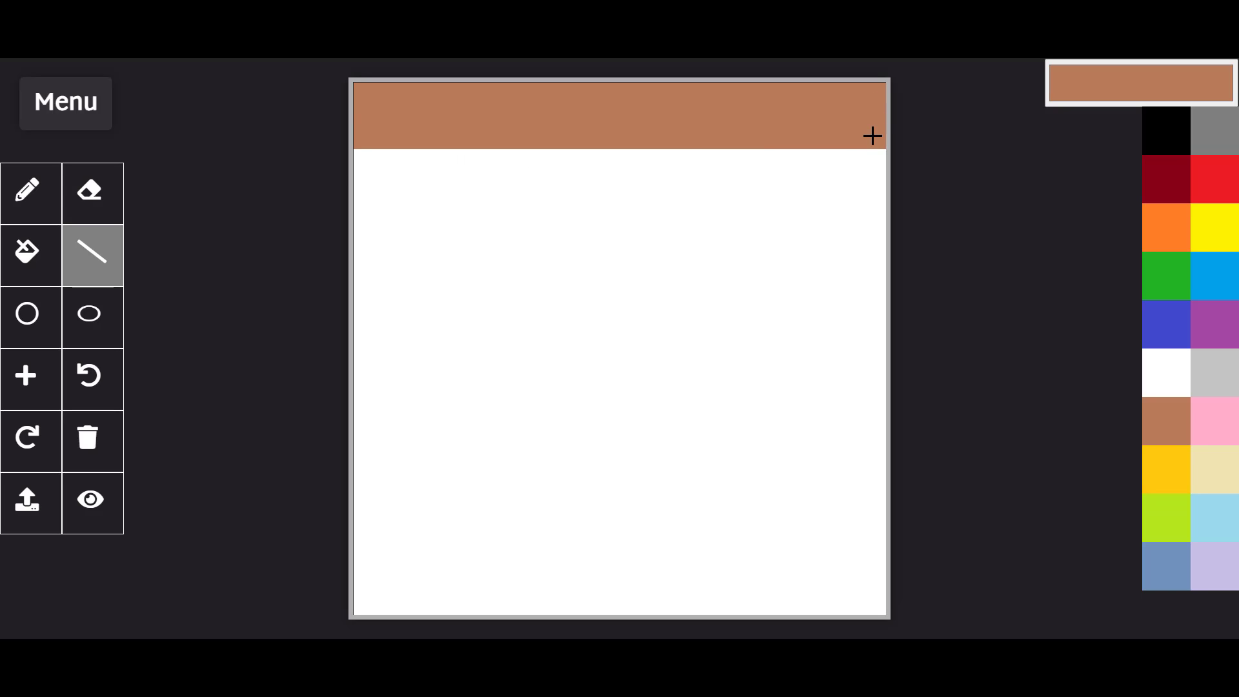
Pencil brown stepped hair corners at both ends: two cells in the third row and one in the fourth, undoing the misplaced cell.
click(29, 188)
click(364, 159)
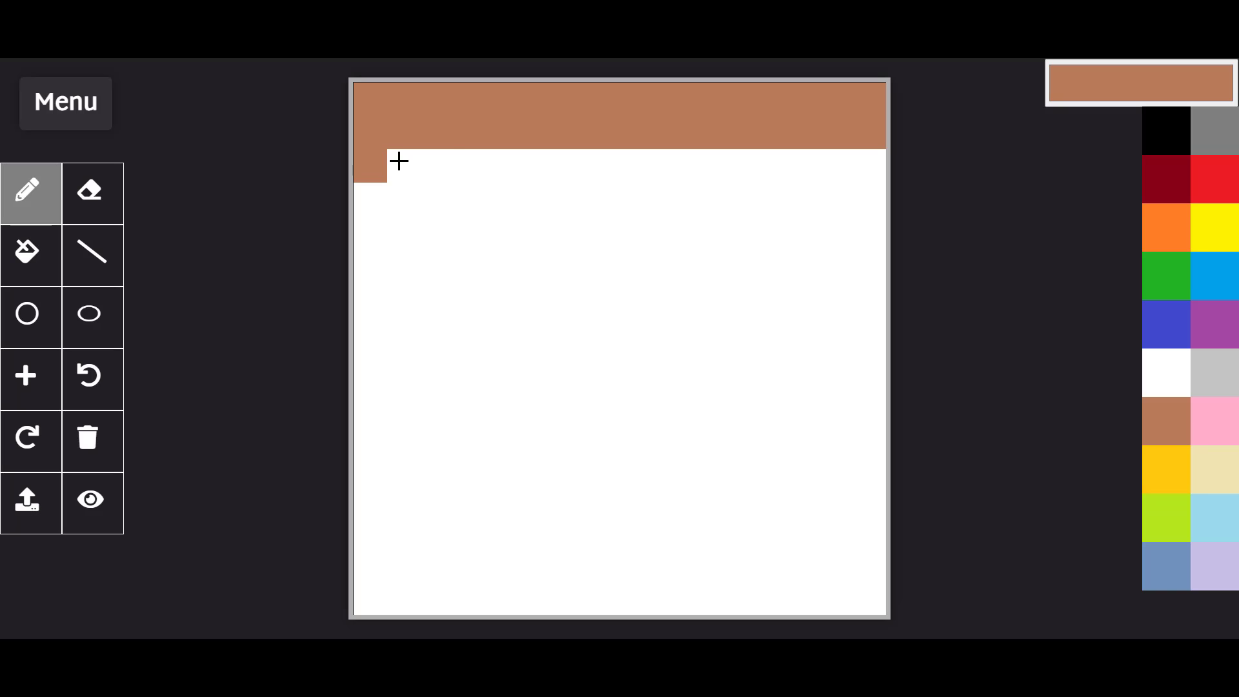
click(437, 166)
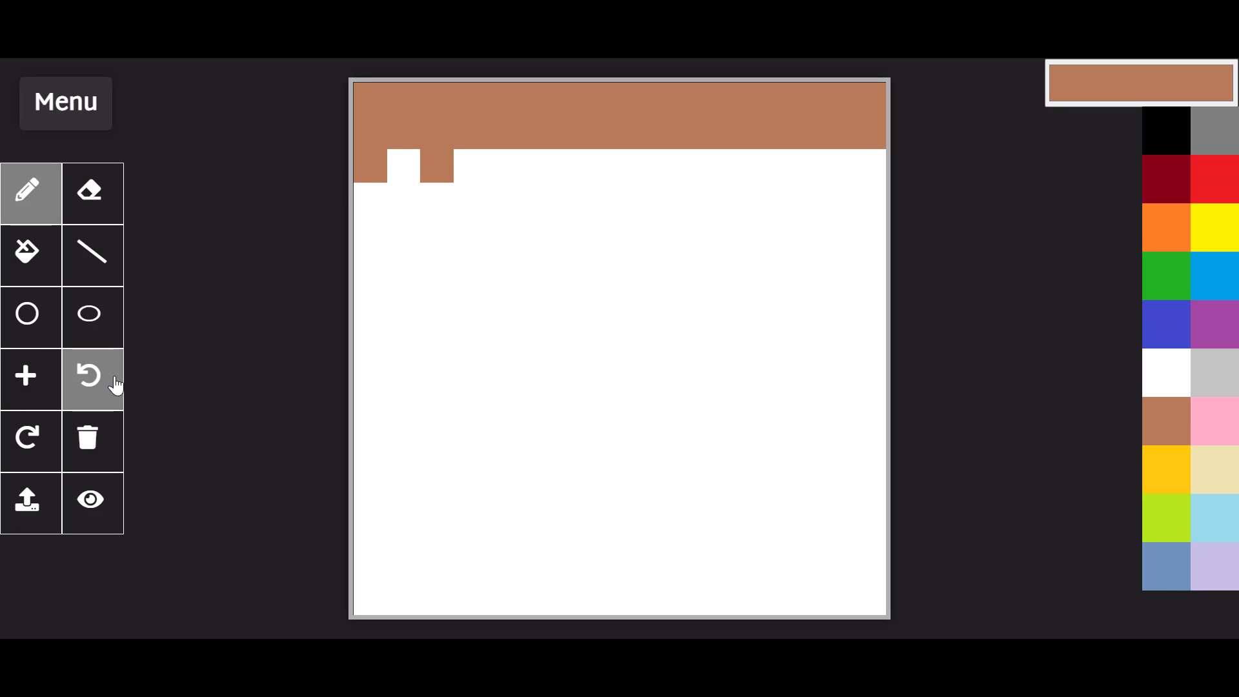
click(117, 382)
click(404, 162)
click(363, 199)
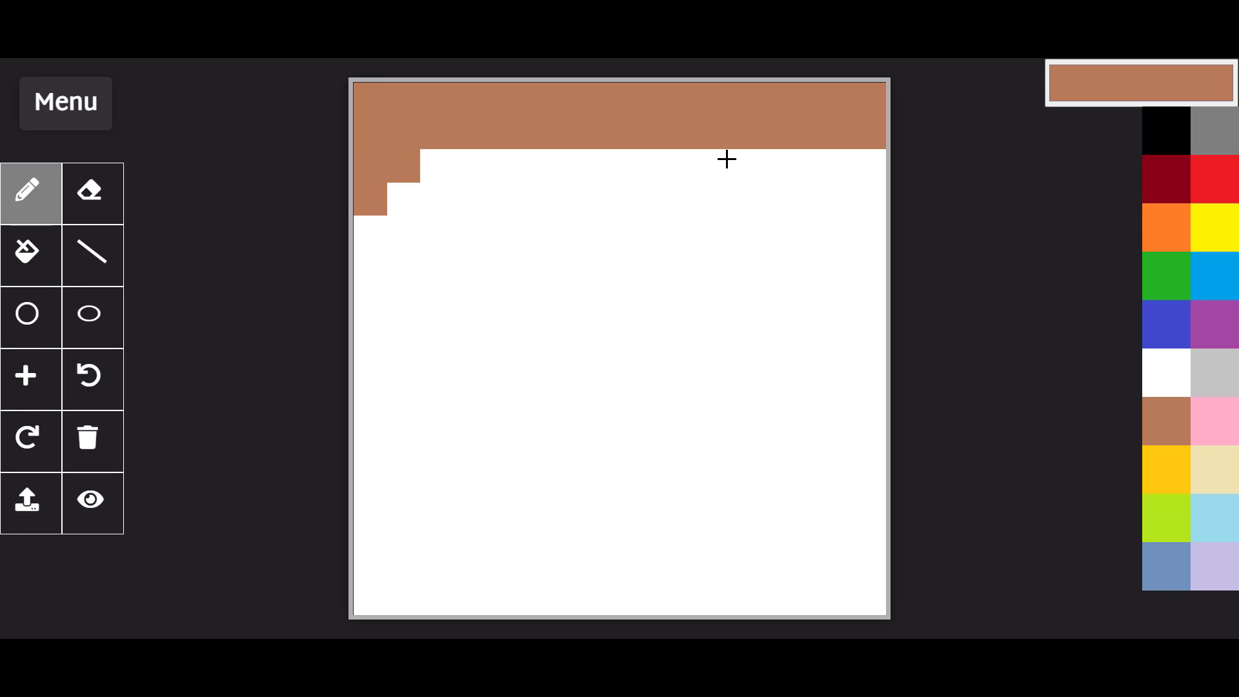
click(835, 161)
click(866, 163)
click(861, 194)
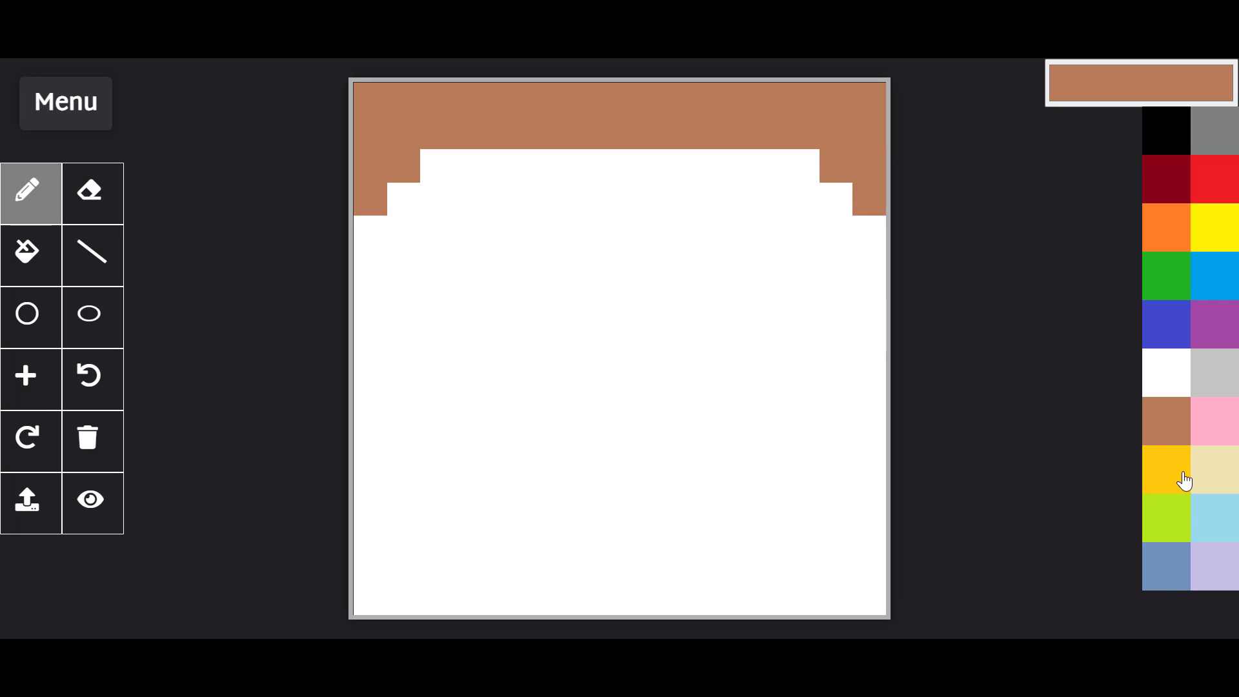
Bucket-fill the white area below the brown hair with pale beige.
click(1216, 477)
click(5, 260)
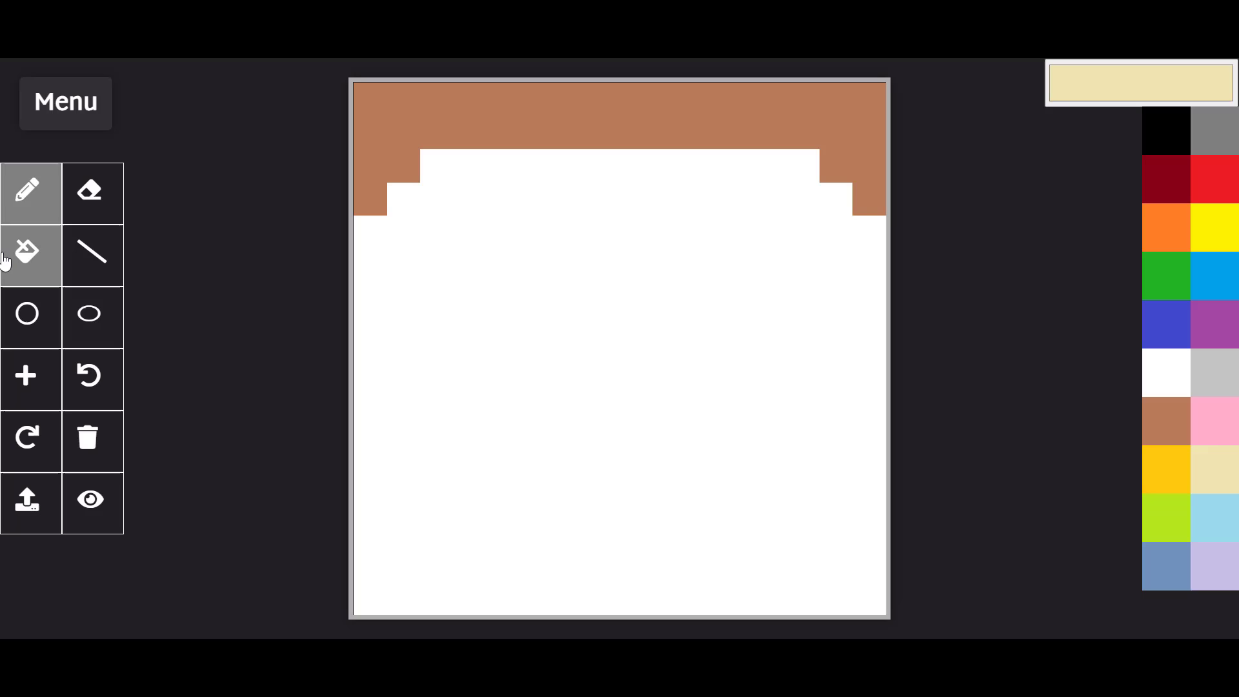
click(683, 388)
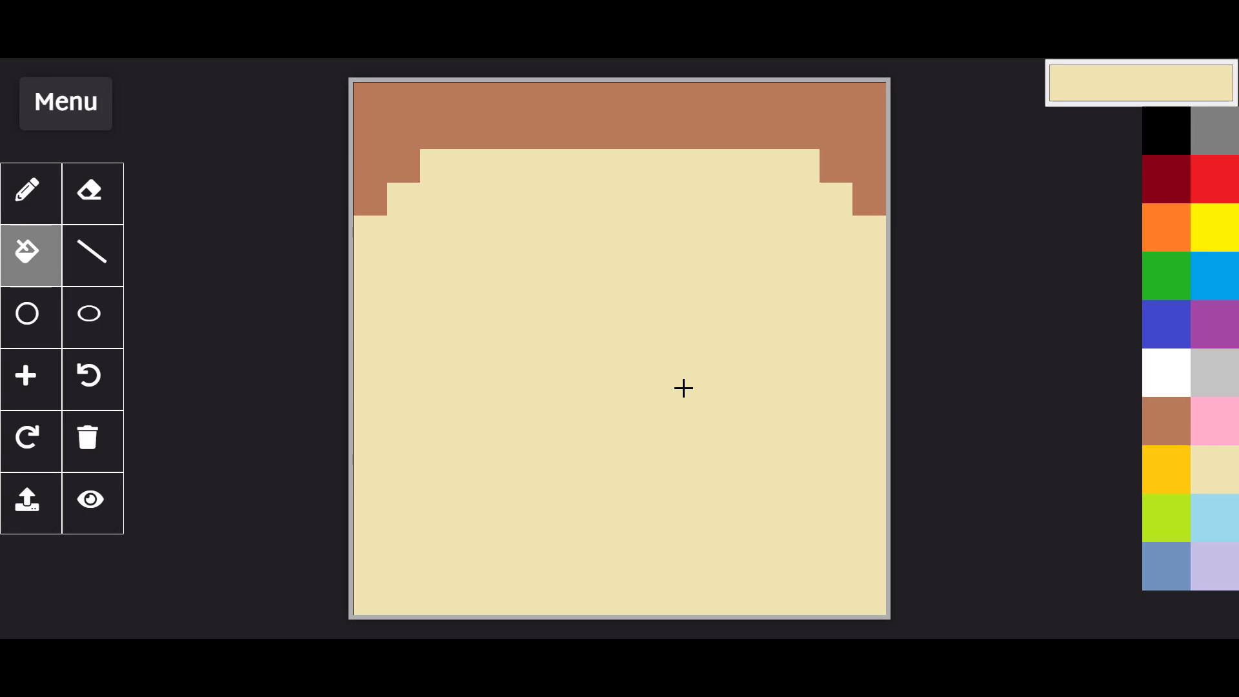
Draw a black mouth on the lower face from three centred, stacked horizontal lines, 10, 12 and 14 cells wide from bottom to top.
click(1160, 149)
click(80, 252)
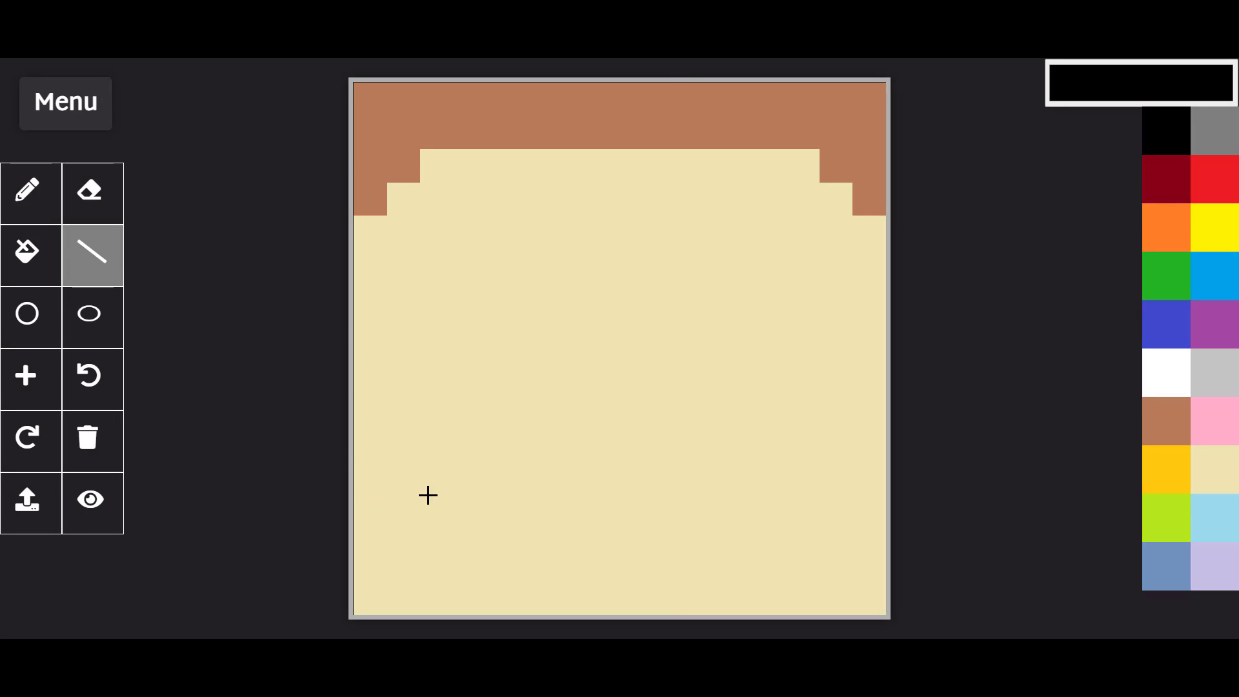
drag(456, 482, 780, 482)
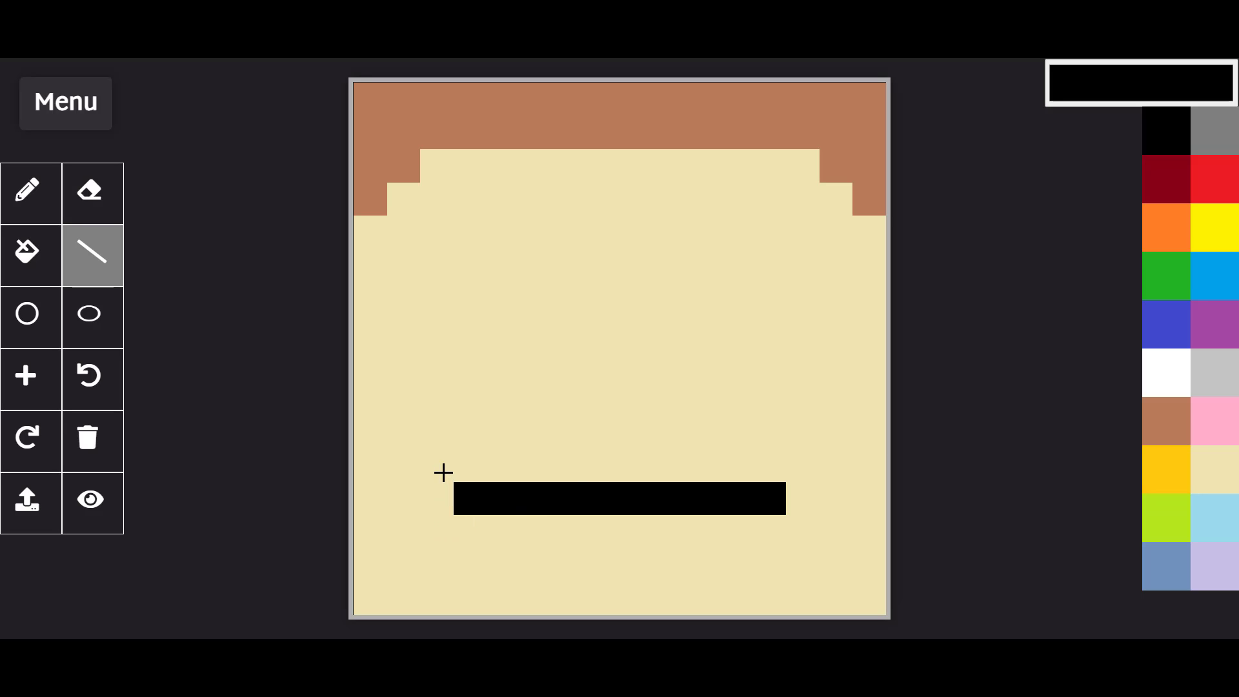
drag(436, 468, 800, 464)
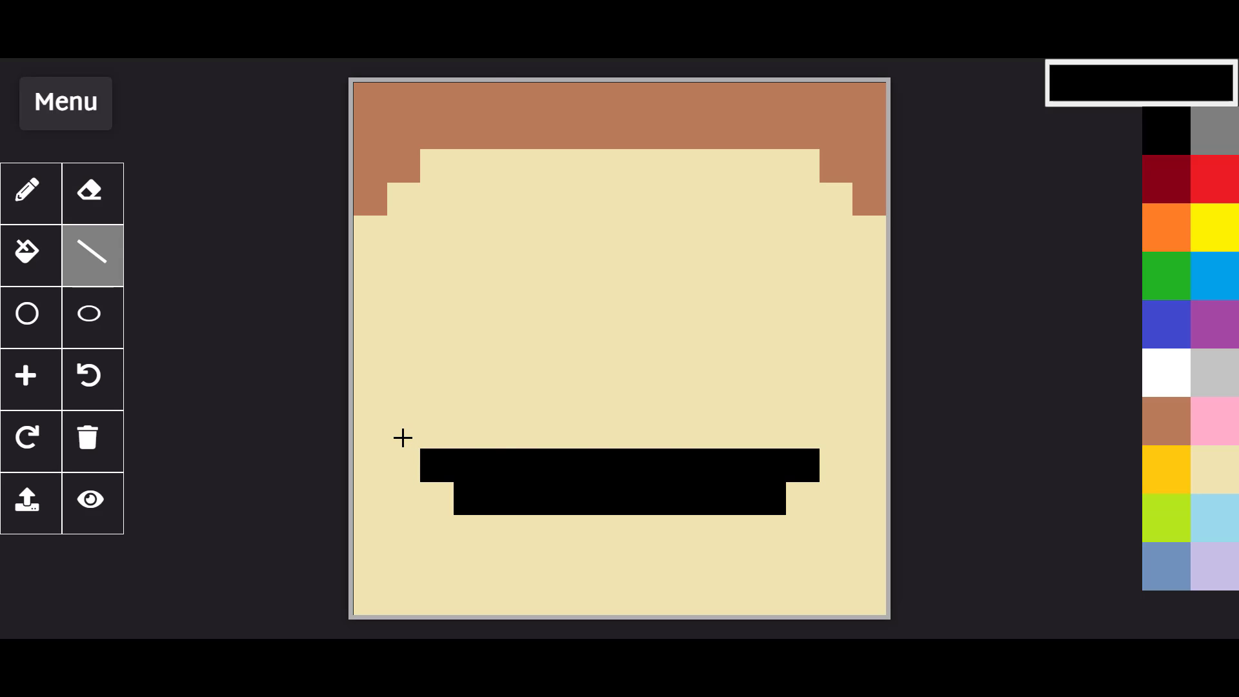
drag(827, 429, 832, 431)
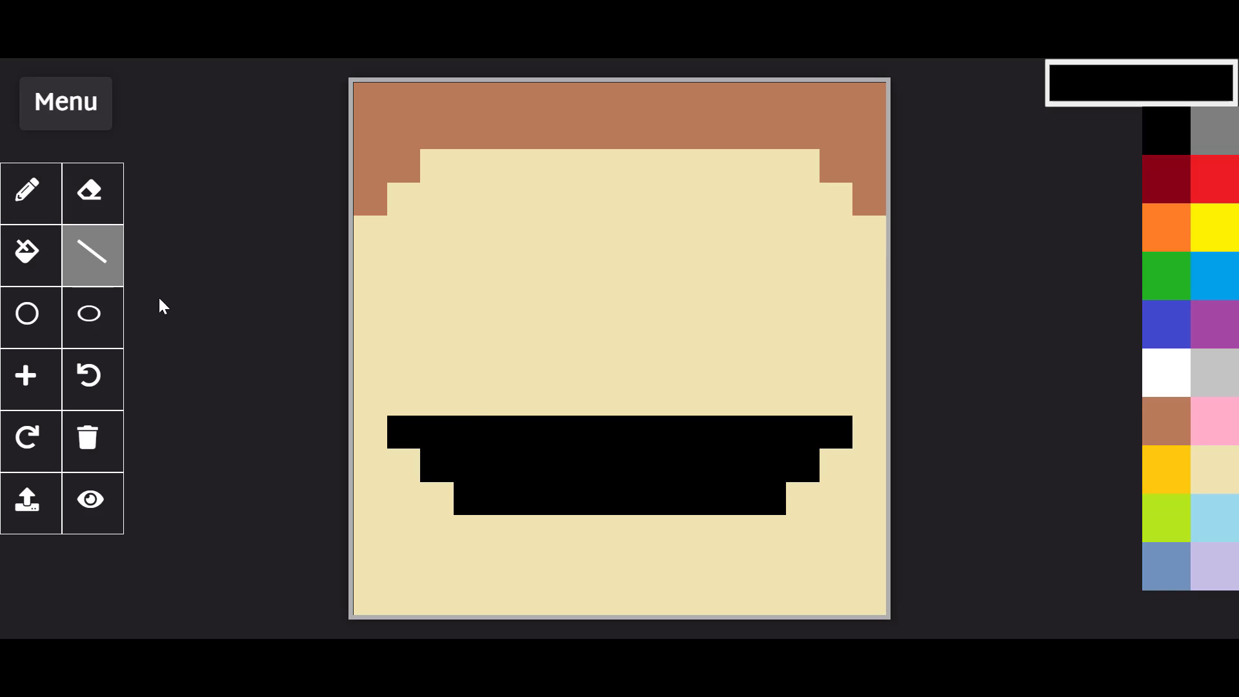
Pencil two white 3 x 3-cell eyes beneath the hair, starting level with the fourth row.
click(32, 209)
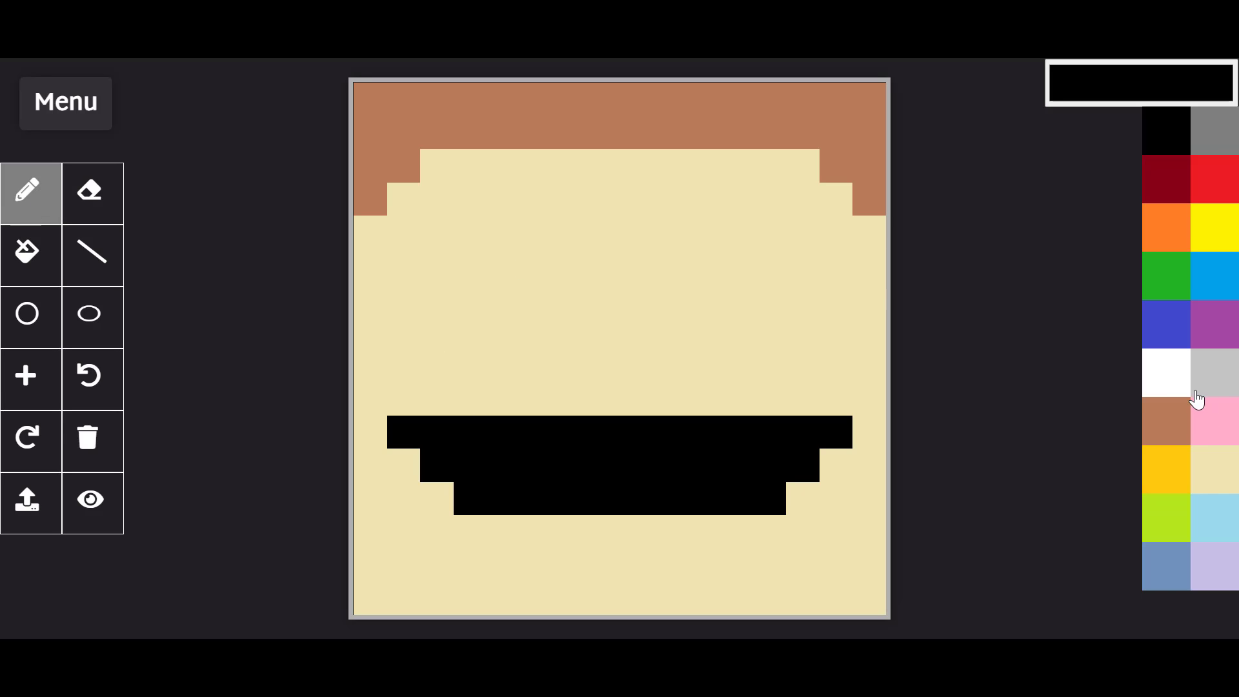
click(1161, 386)
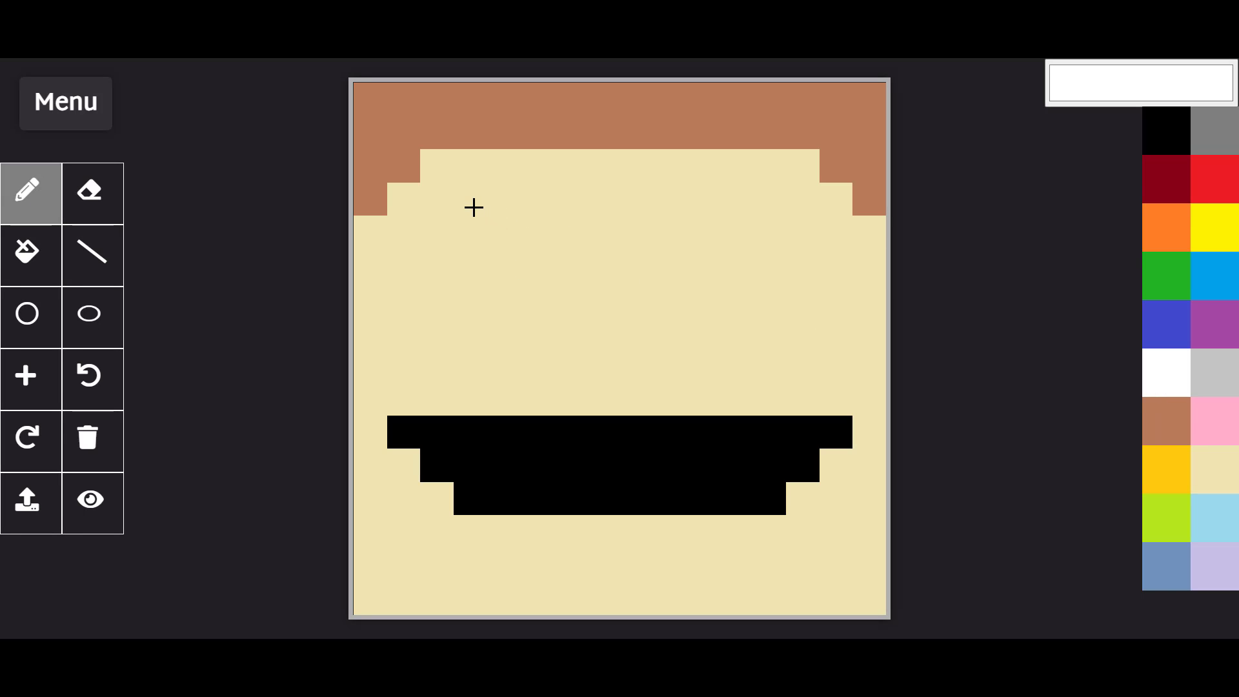
mouse_move(473, 207)
mouse_down()
mouse_move(539, 202)
mouse_move(534, 251)
mouse_move(514, 271)
mouse_move(474, 262)
mouse_move(487, 235)
mouse_move(503, 235)
mouse_up()
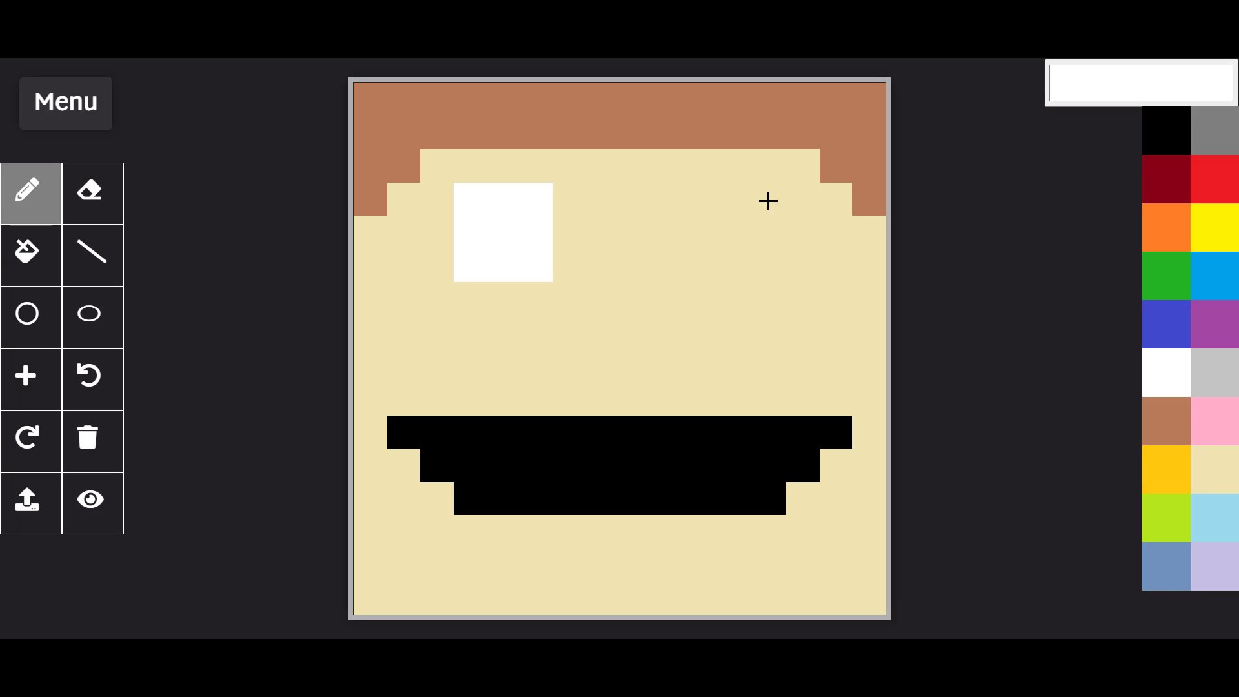
click(790, 196)
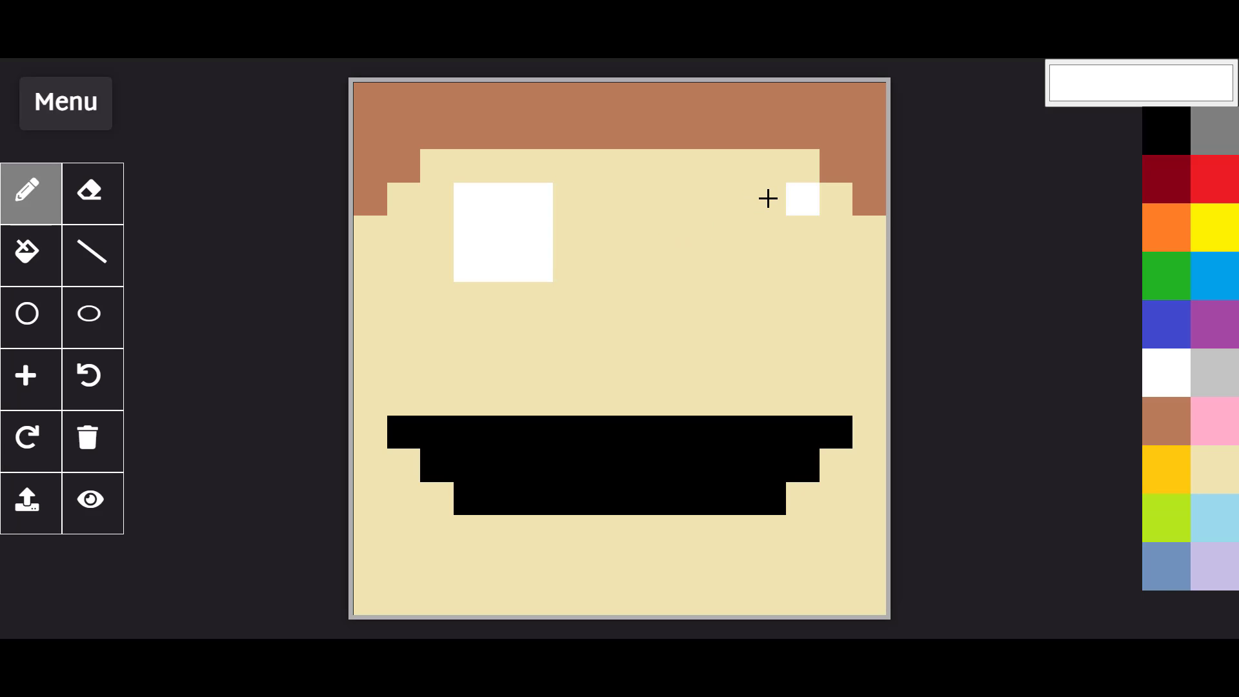
mouse_move(768, 198)
mouse_down()
mouse_move(703, 194)
mouse_move(687, 256)
mouse_move(733, 278)
mouse_move(742, 265)
mouse_move(725, 232)
mouse_move(766, 221)
mouse_move(783, 237)
mouse_up()
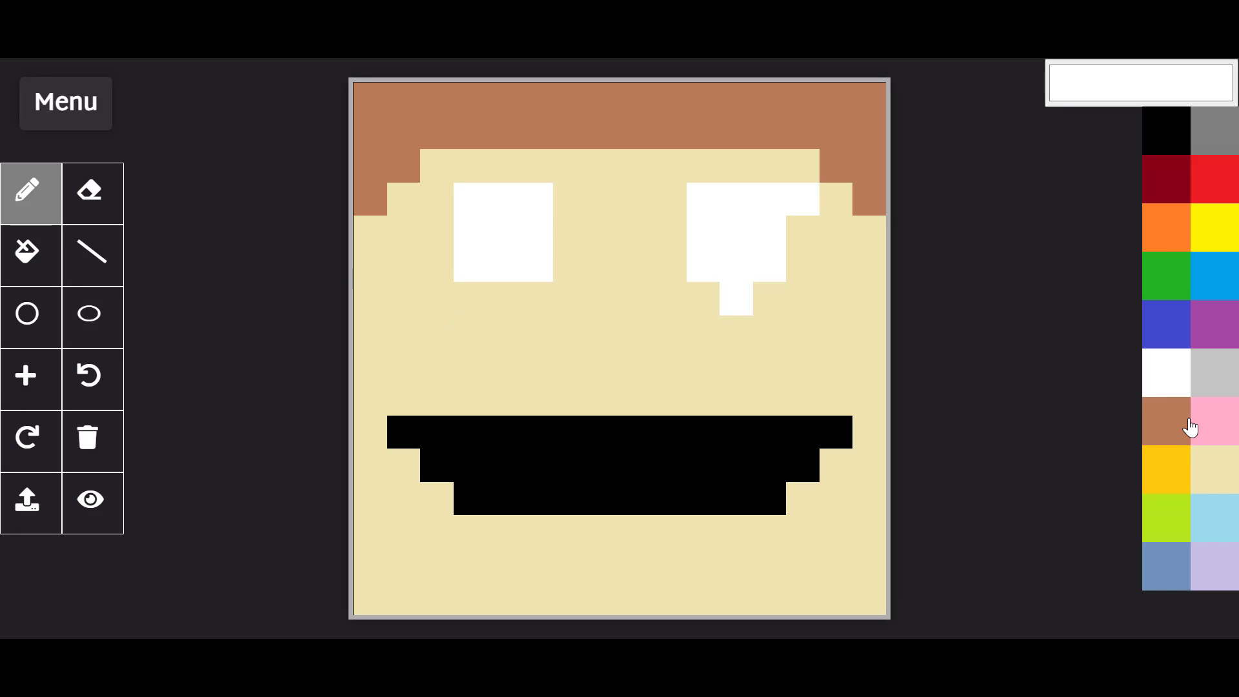
Paint the two stray white cells beside and below the right eye pale beige.
click(1232, 468)
drag(807, 213, 805, 223)
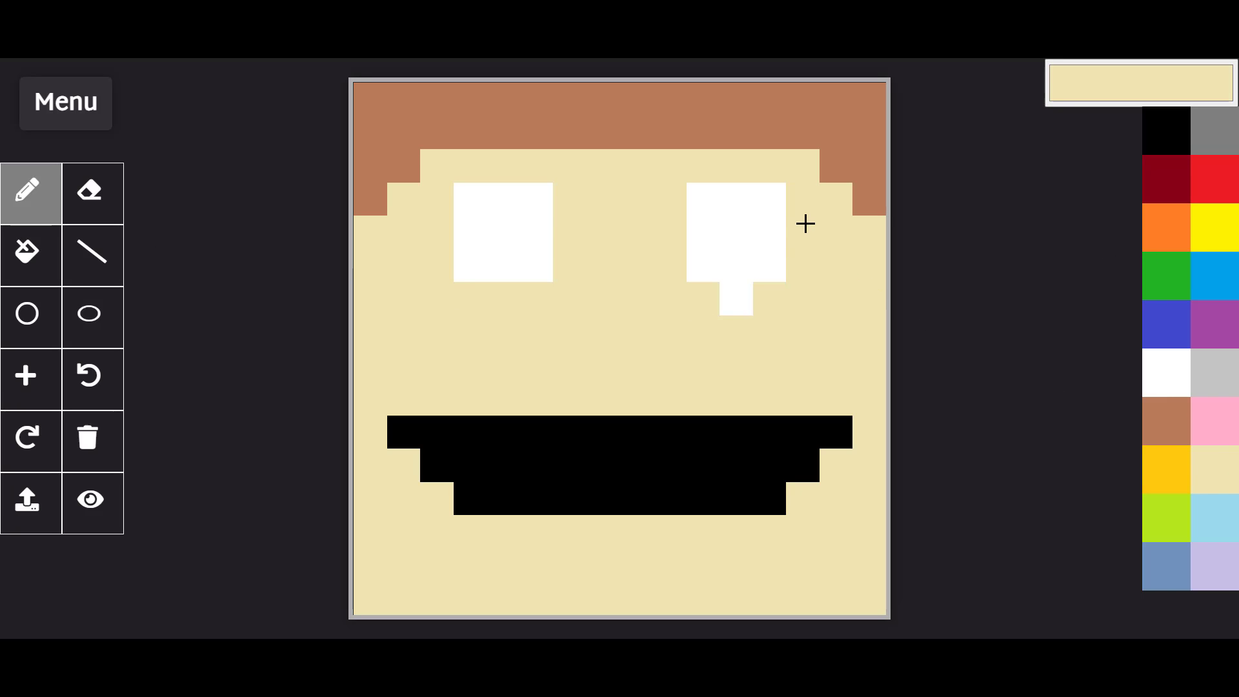
click(736, 298)
Pencil a one-cell light blue pupil in the bottom middle cell of each white eye.
click(1200, 295)
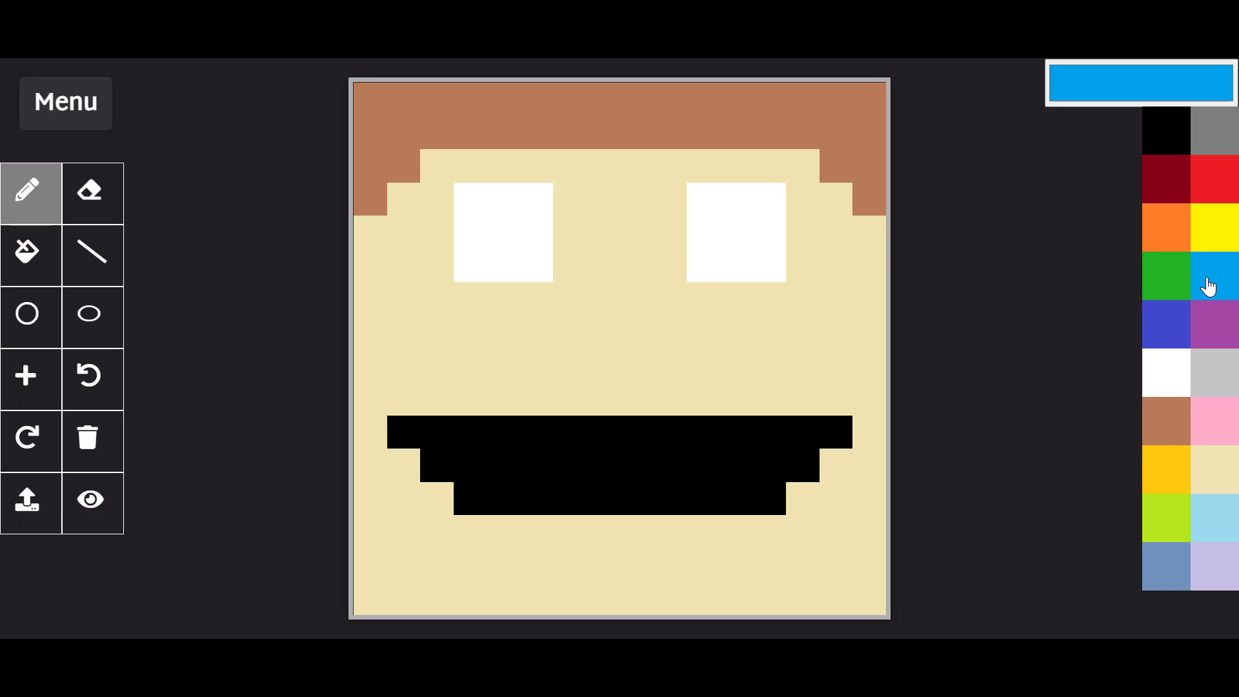
click(736, 266)
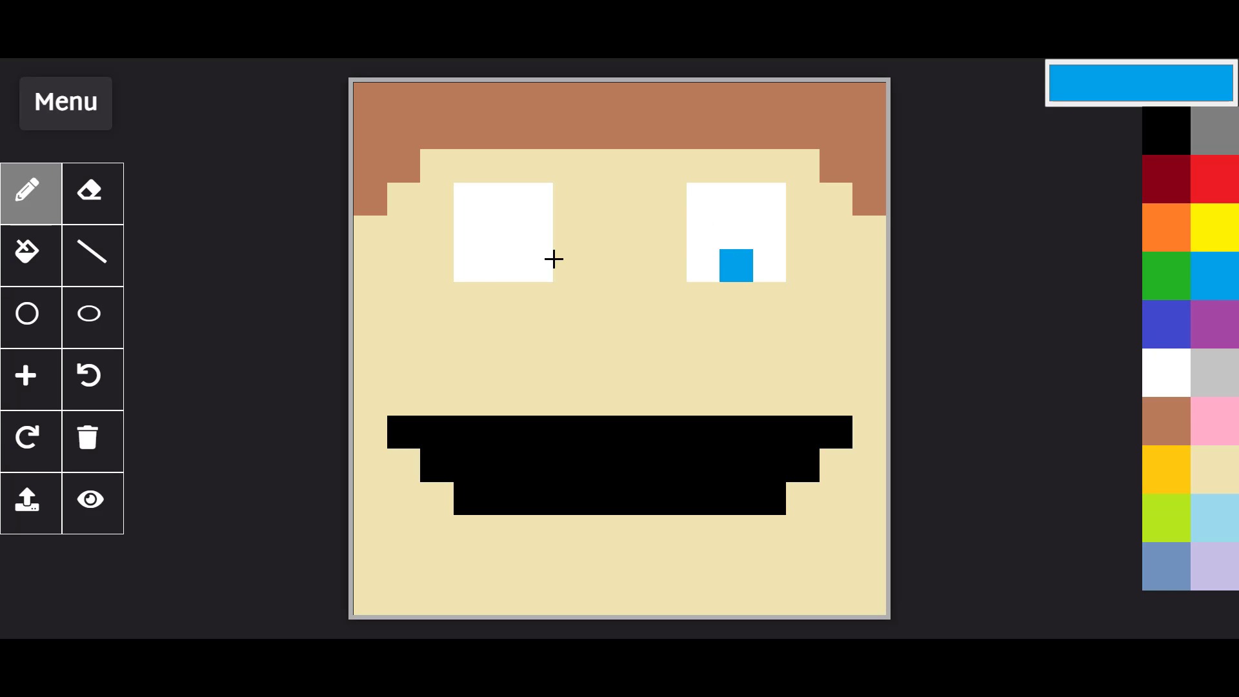
click(511, 266)
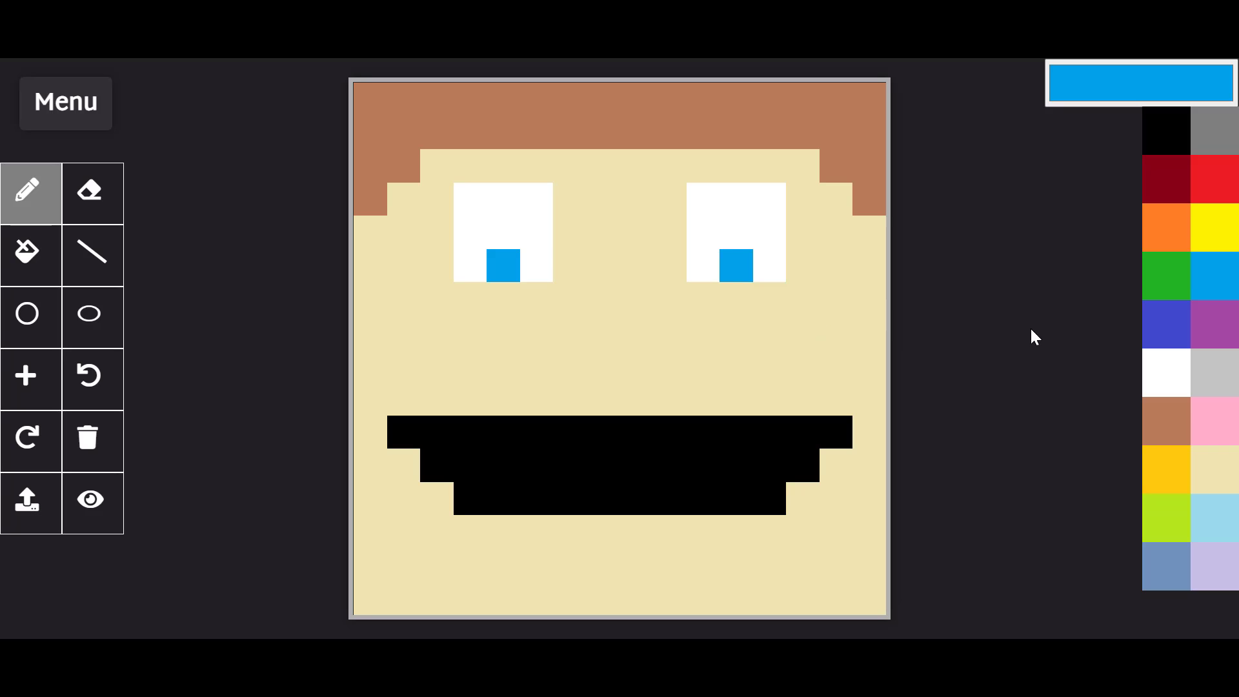
Darken the beige drawing colour to RGB 205, 194, 136 and pencil a 2 x 2-cell nose centred just below the eyes.
click(1198, 479)
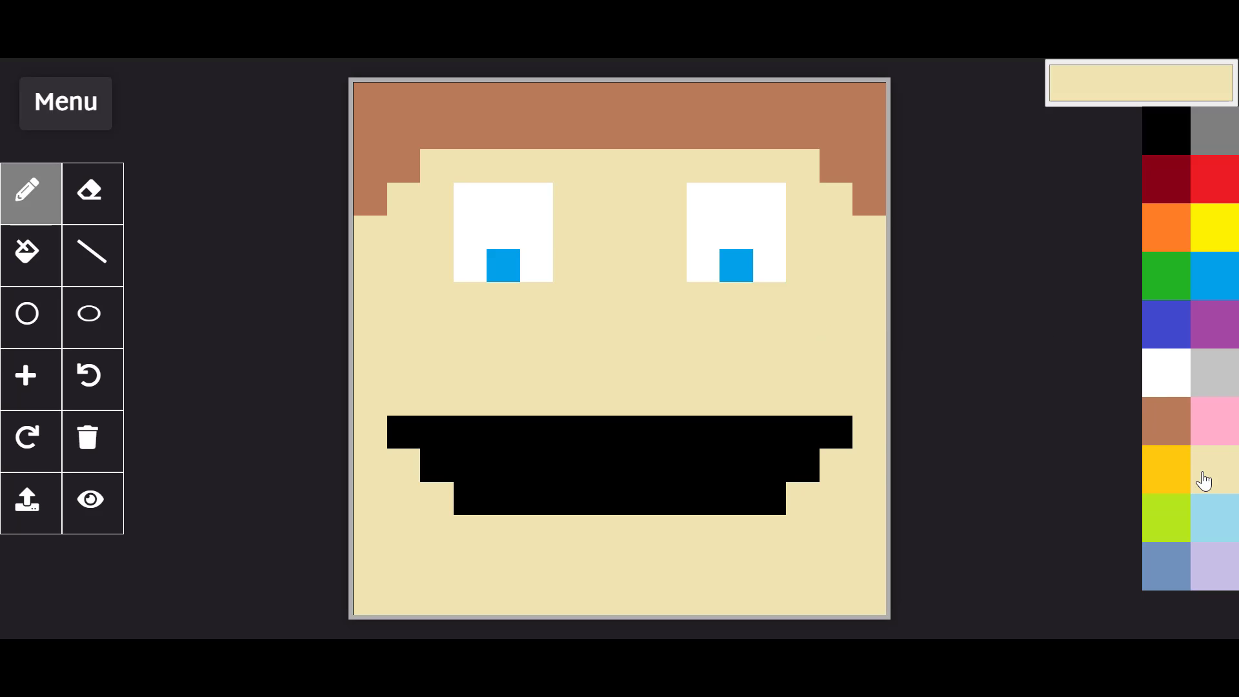
click(1103, 83)
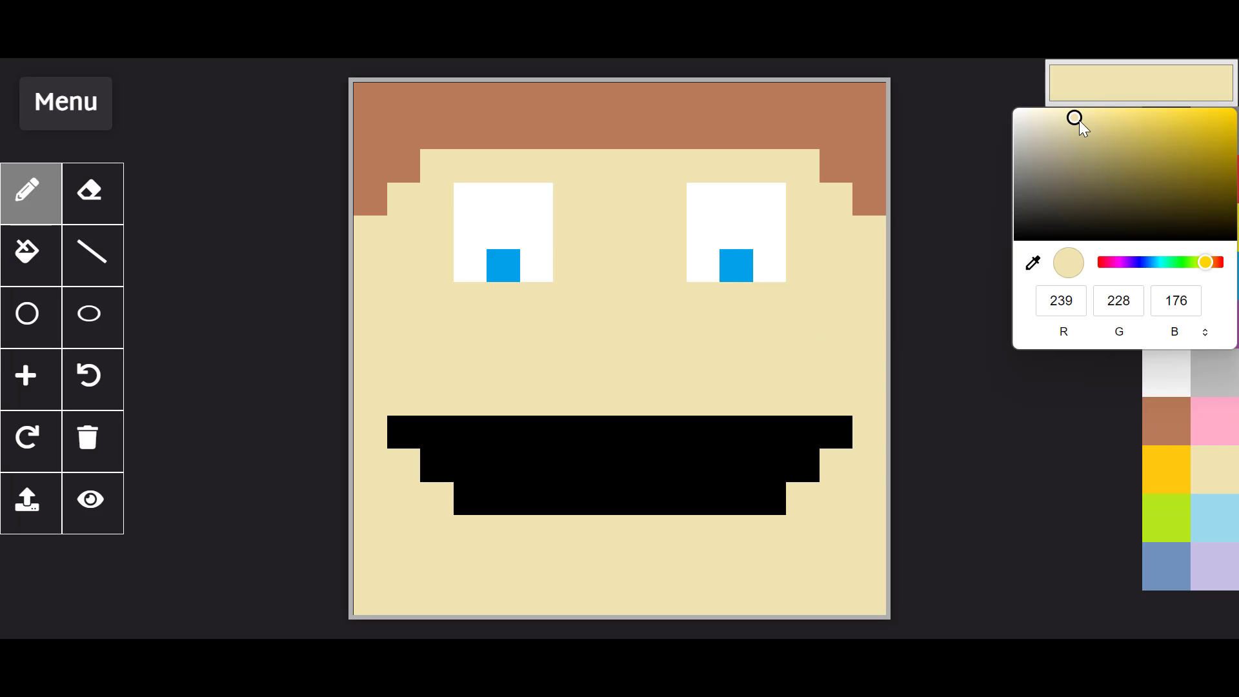
drag(1079, 120, 1087, 134)
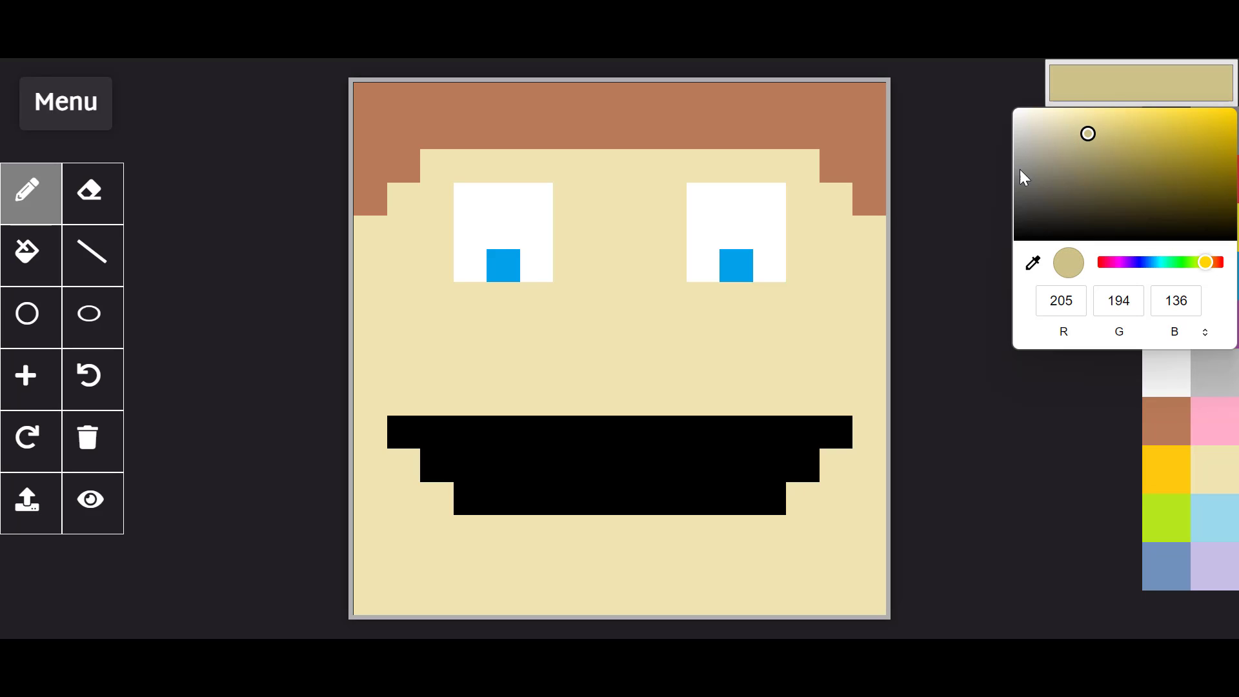
click(595, 302)
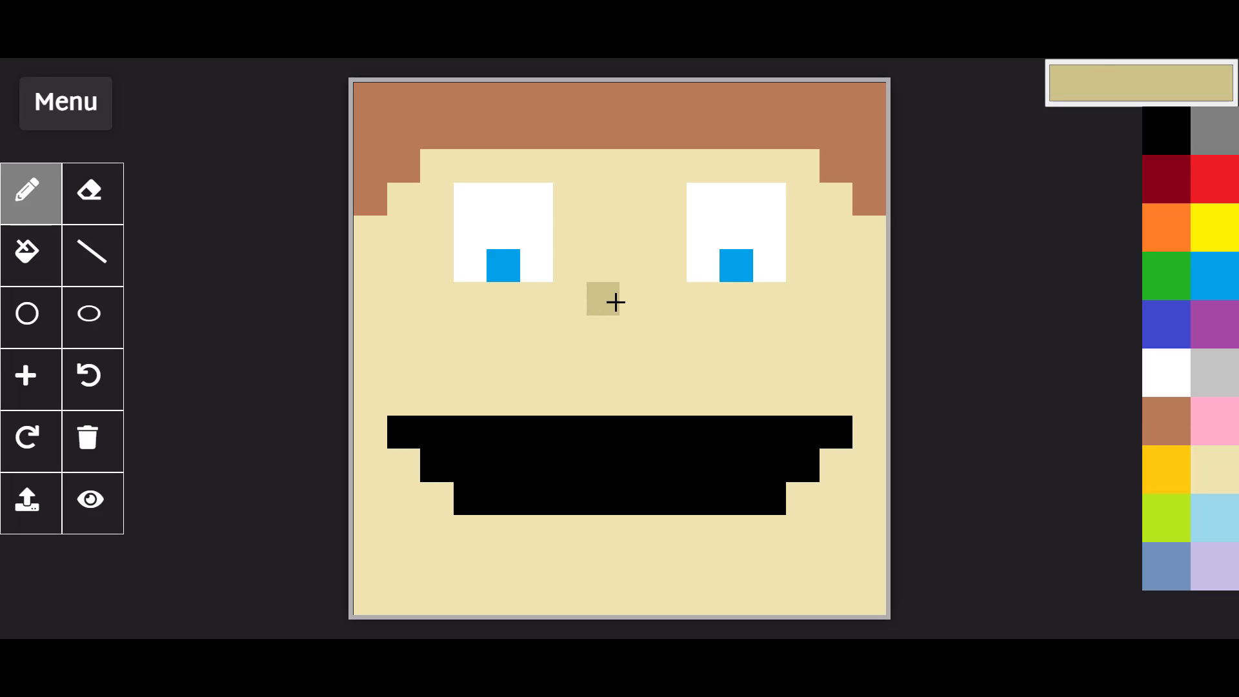
mouse_move(630, 302)
mouse_down()
mouse_move(628, 323)
mouse_move(603, 332)
mouse_up()
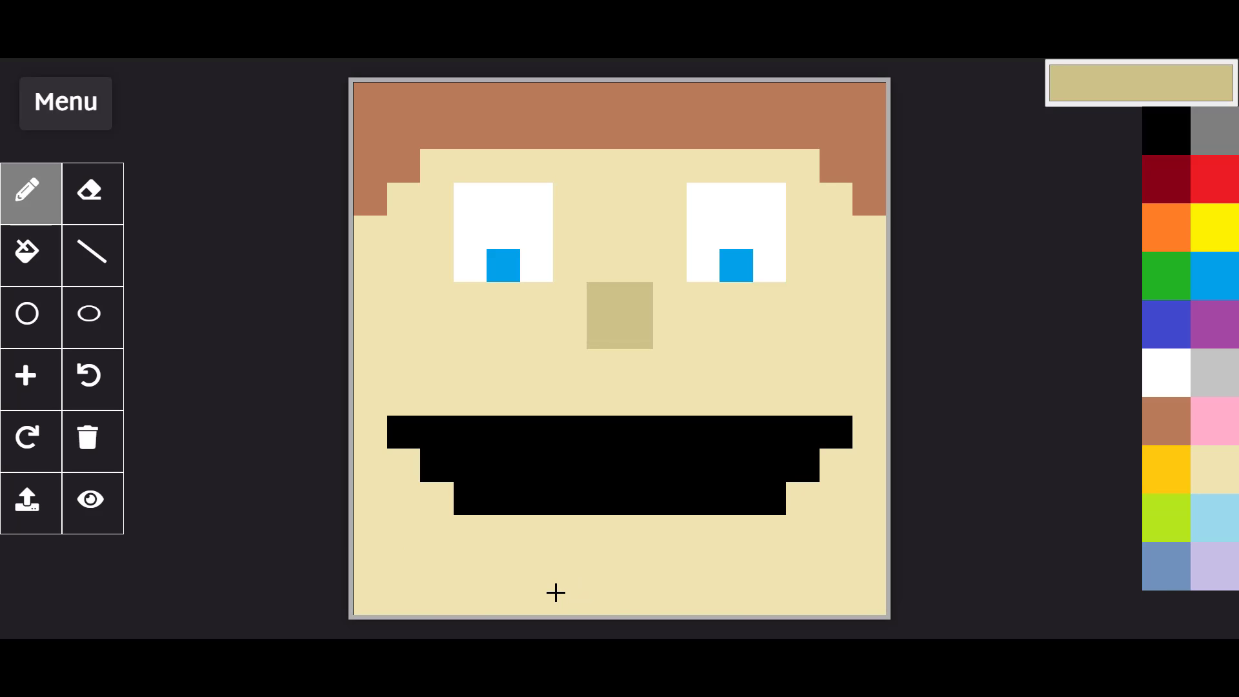
Pencil a dark beige chin block 4 cells wide and 3 cells high, centred between the mouth and the canvas's bottom edge.
drag(556, 593, 669, 589)
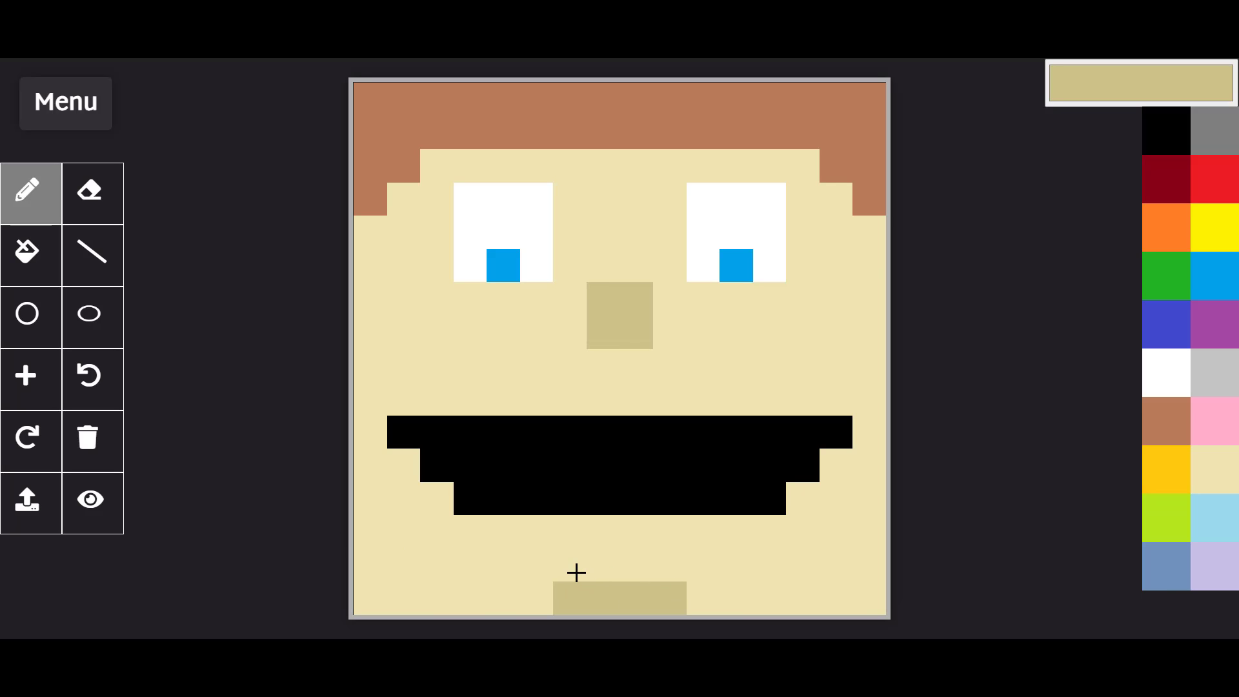
drag(576, 572, 654, 573)
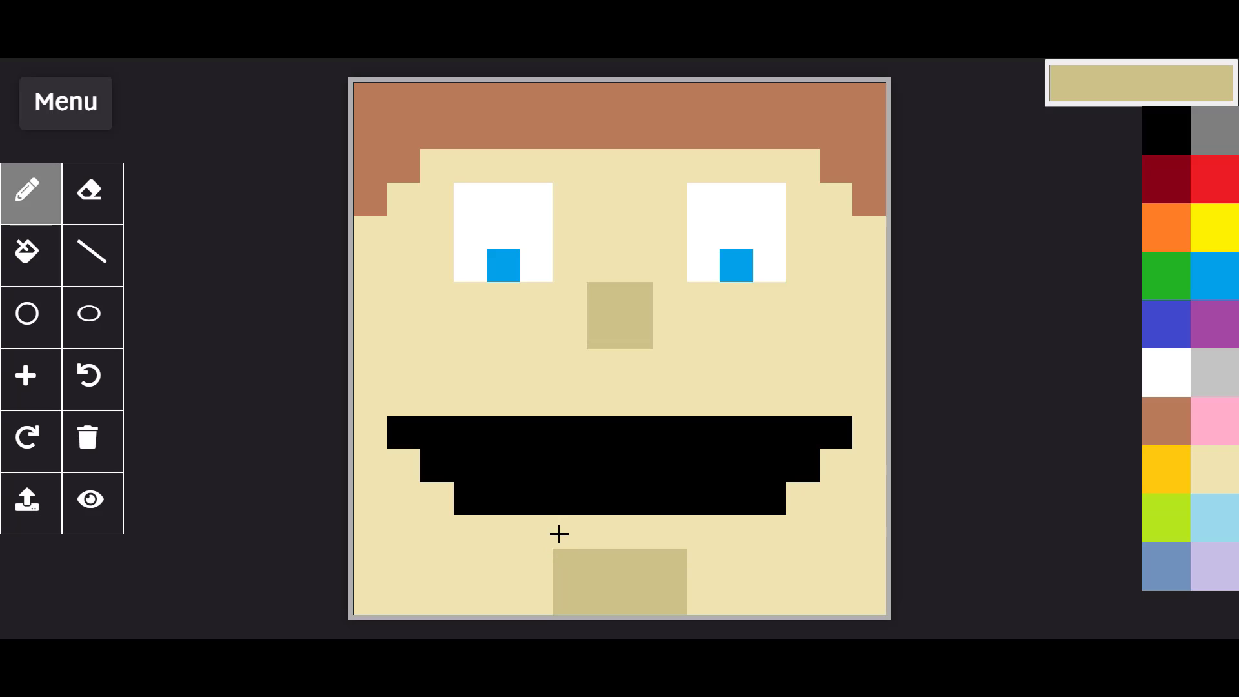
drag(558, 533, 652, 540)
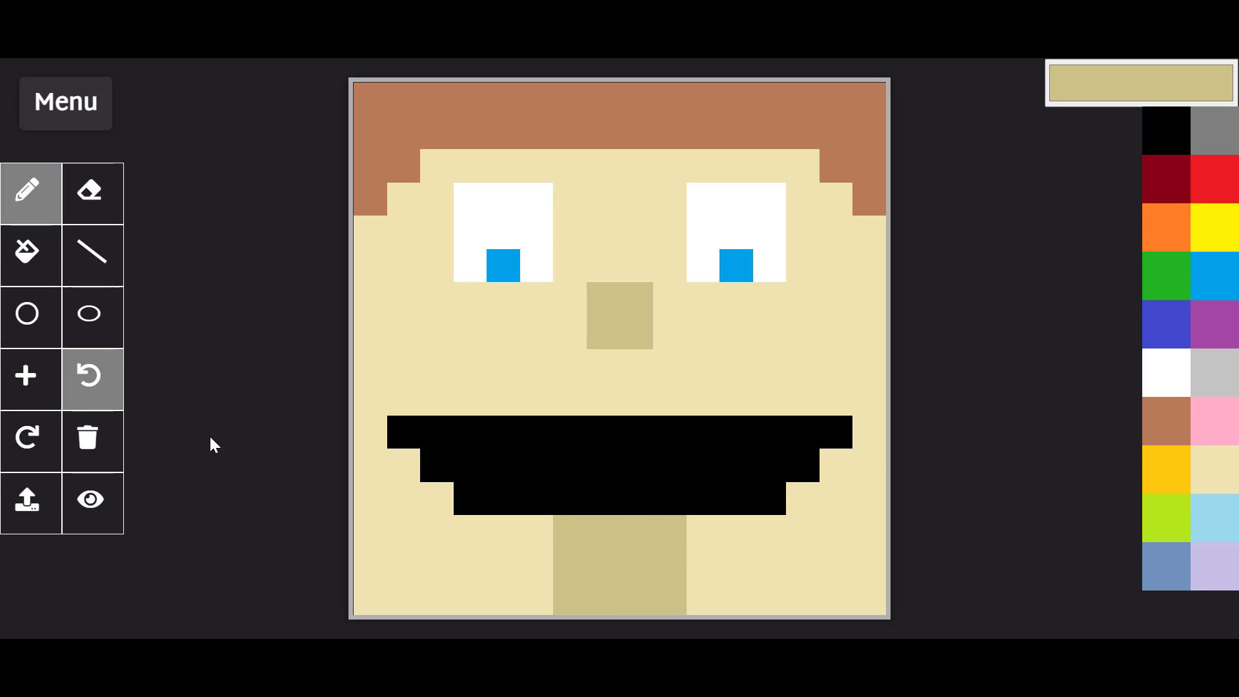
Save the drawn face as the PNG image newFace and view the downloaded file enlarged.
click(87, 127)
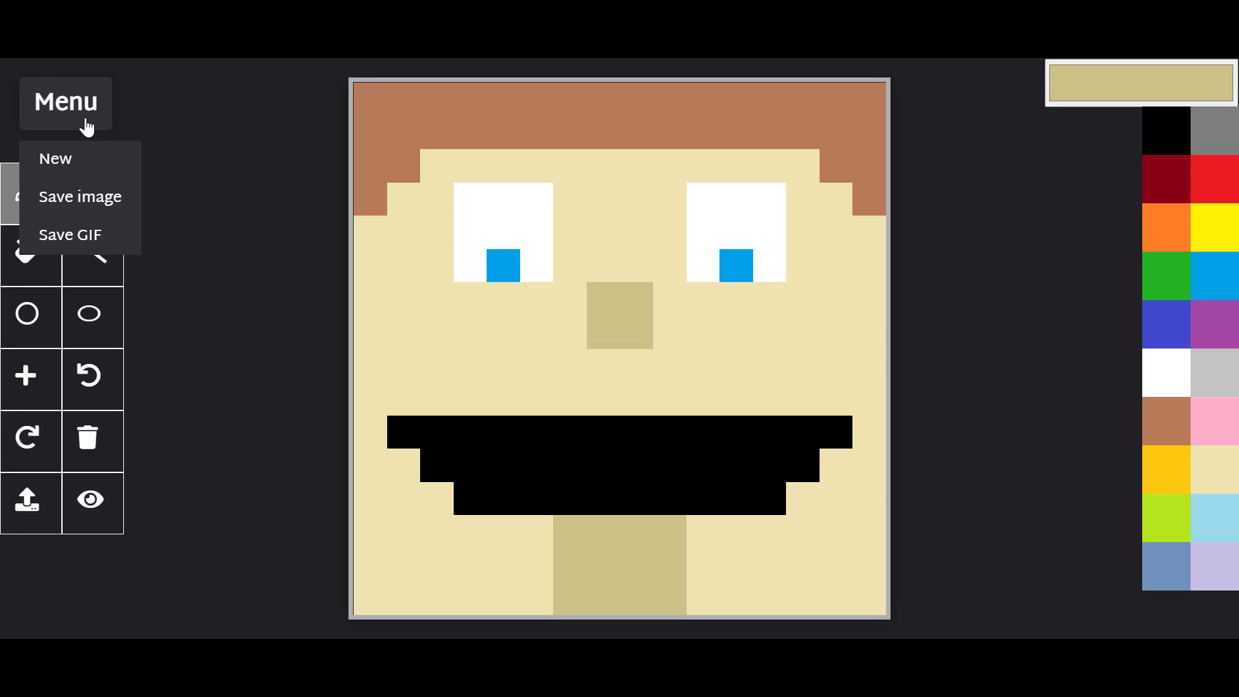
click(112, 197)
text(ne)
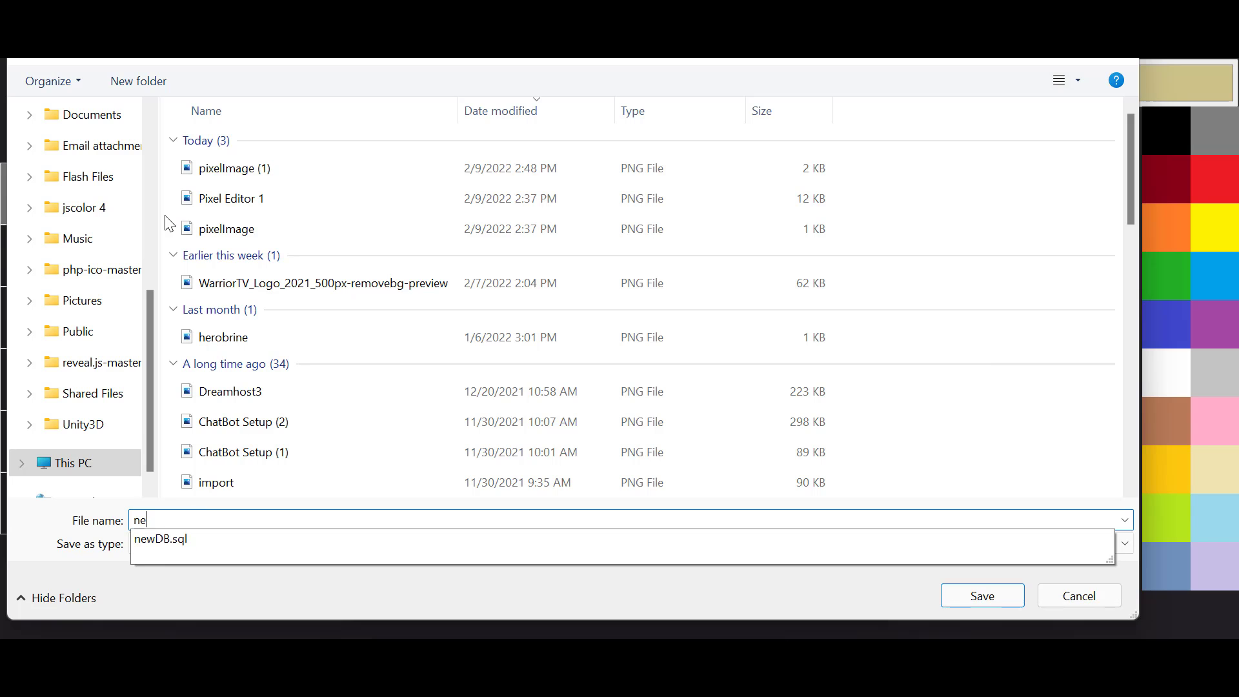
text(wFace)
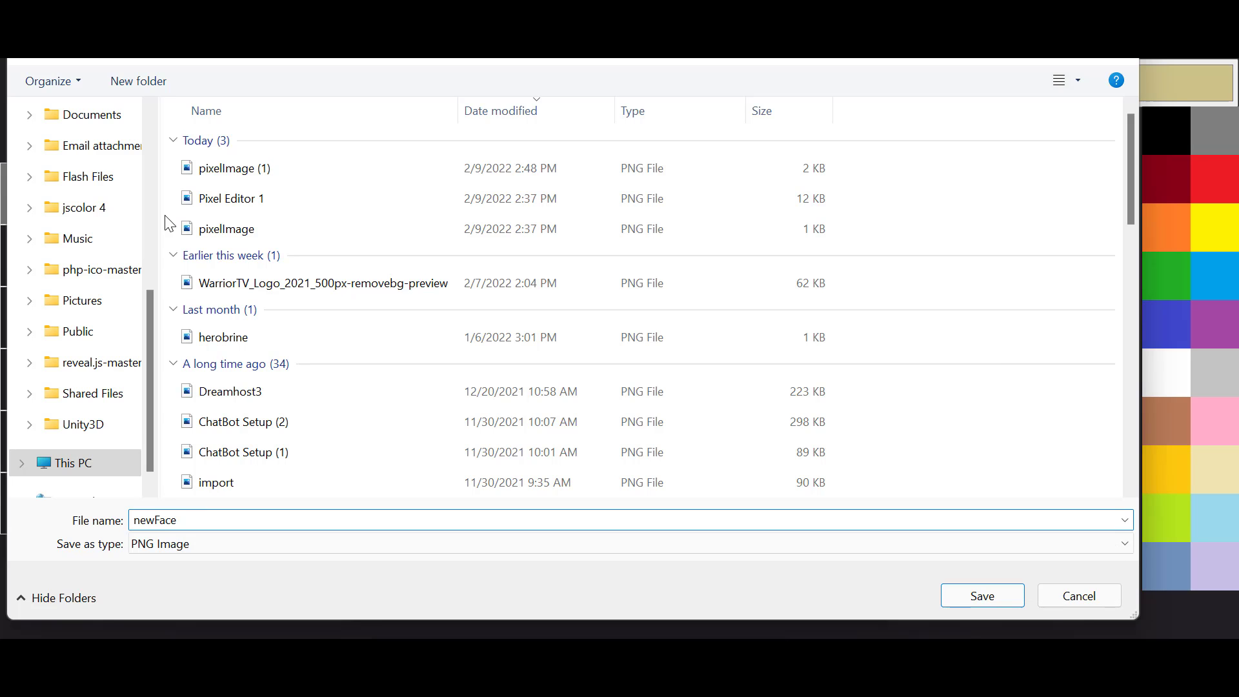
key(Return)
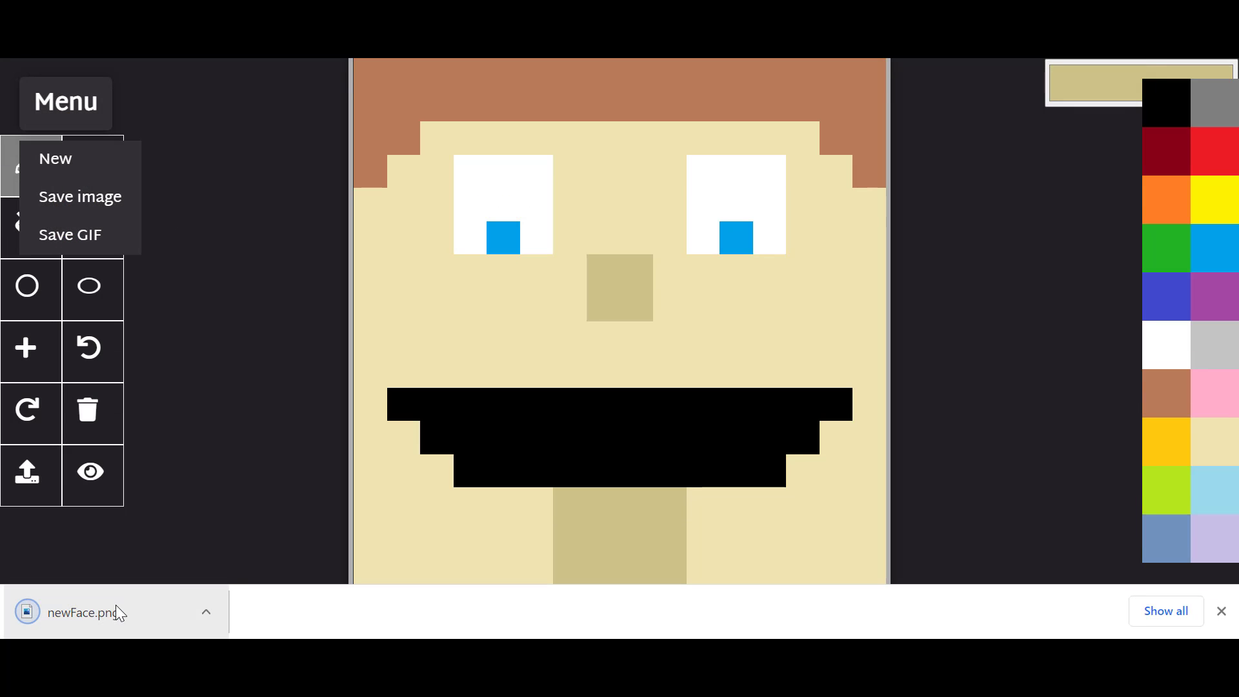
click(116, 606)
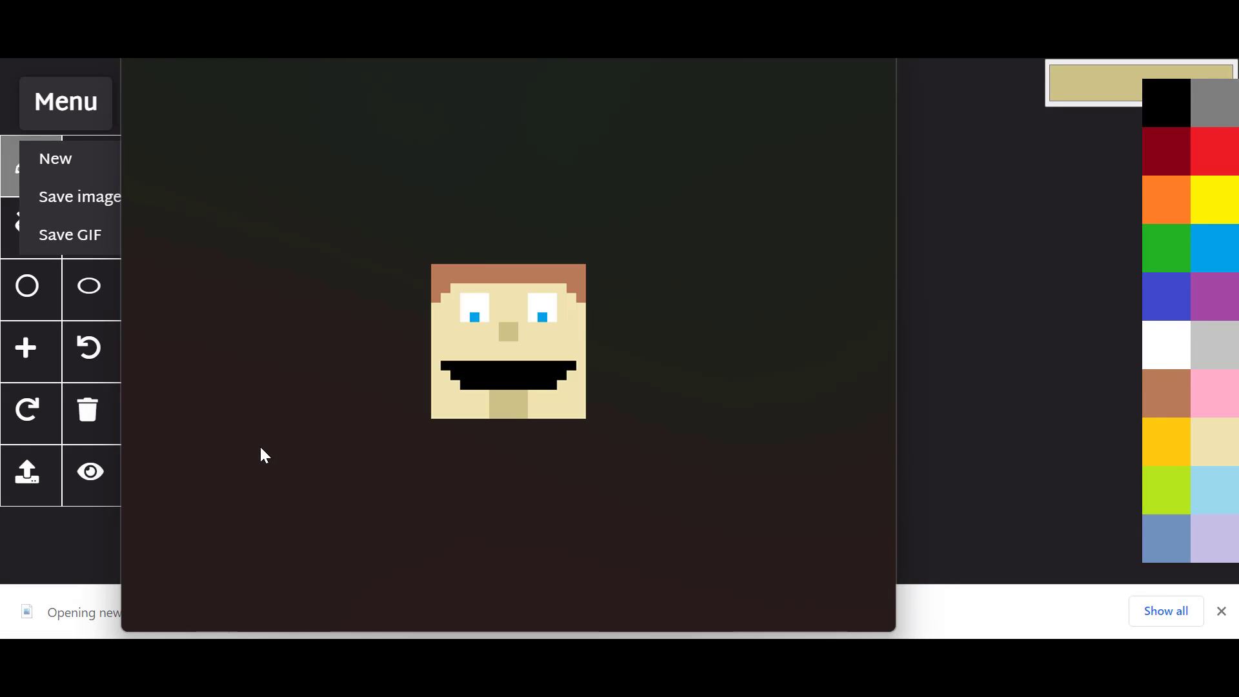
scroll(514, 364, up, 4)
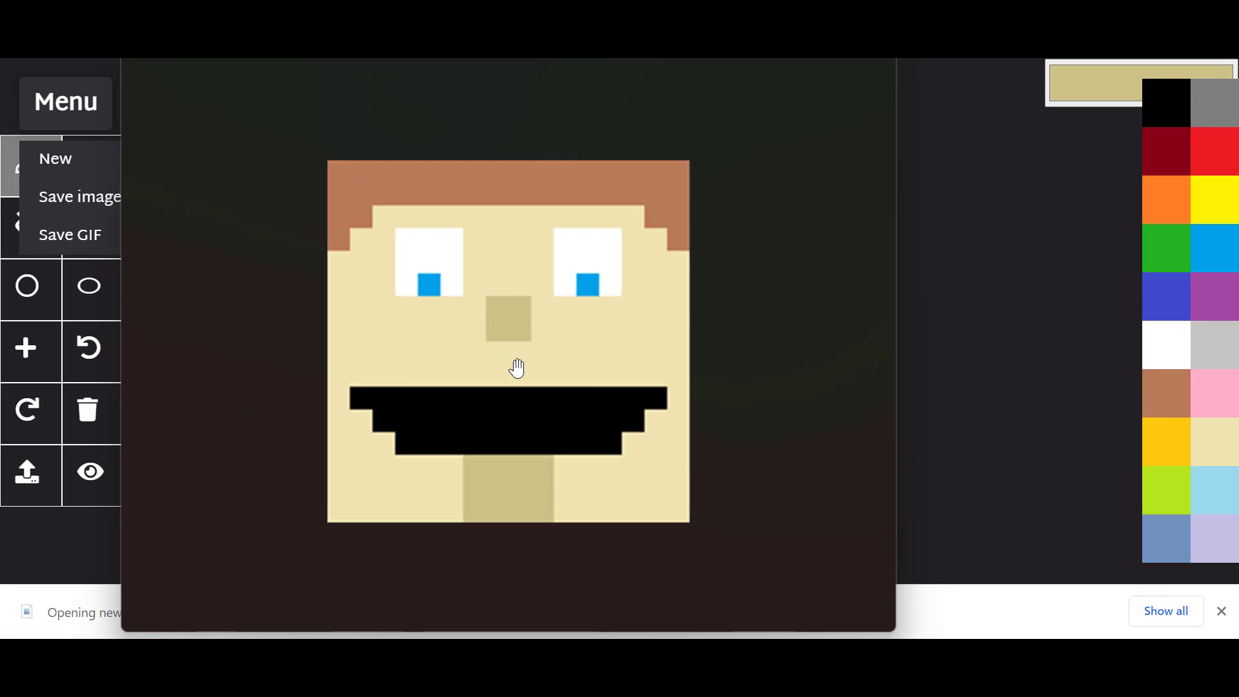